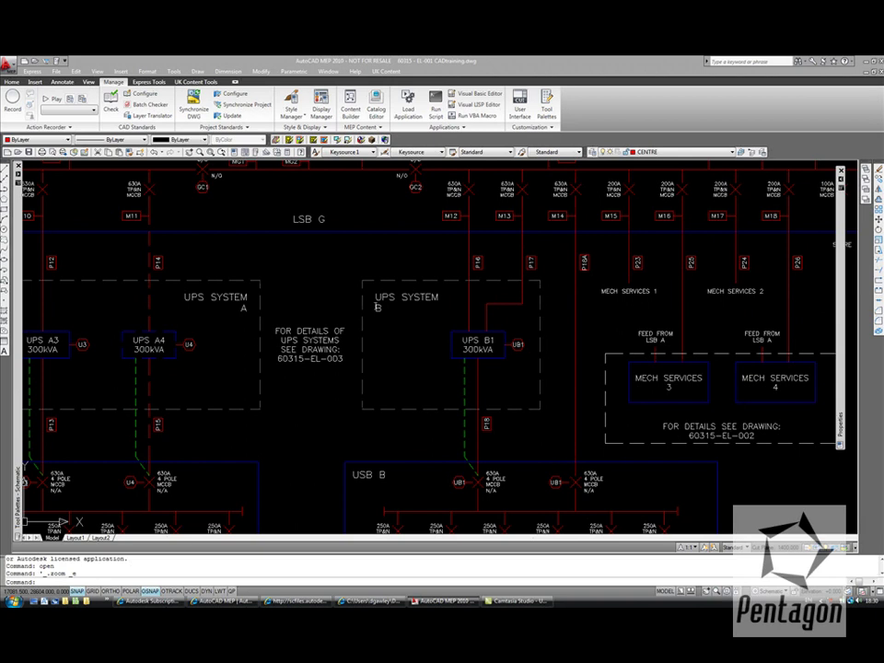
Examine the LSB, UPS system and USB sections of the 60315 - EL-001 electrical schematic
scroll(345, 276, down, 10)
scroll(341, 277, up, 6)
middle_drag(212, 321, 385, 350)
scroll(230, 293, up, 4)
scroll(284, 325, down, 5)
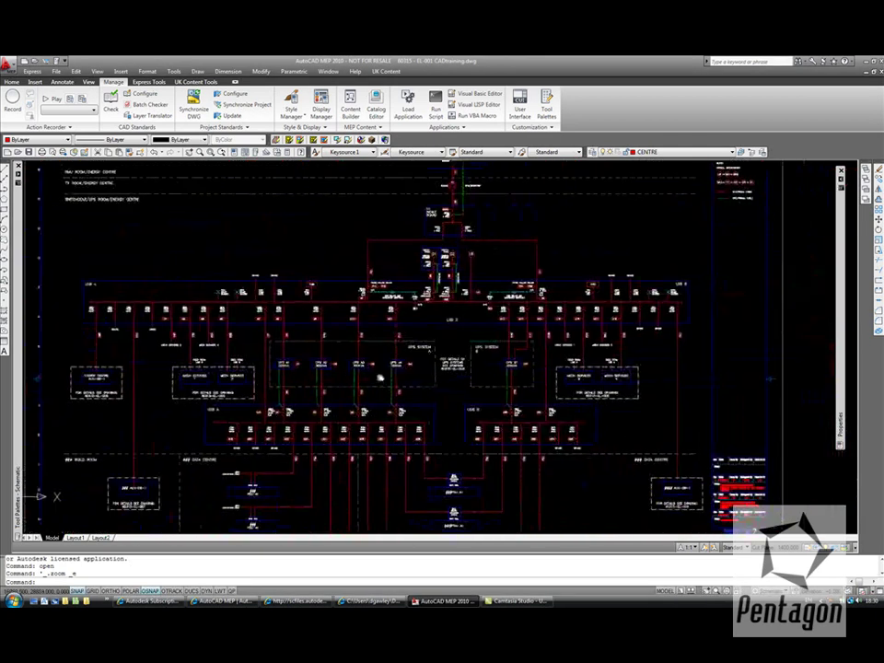
scroll(361, 430, up, 5)
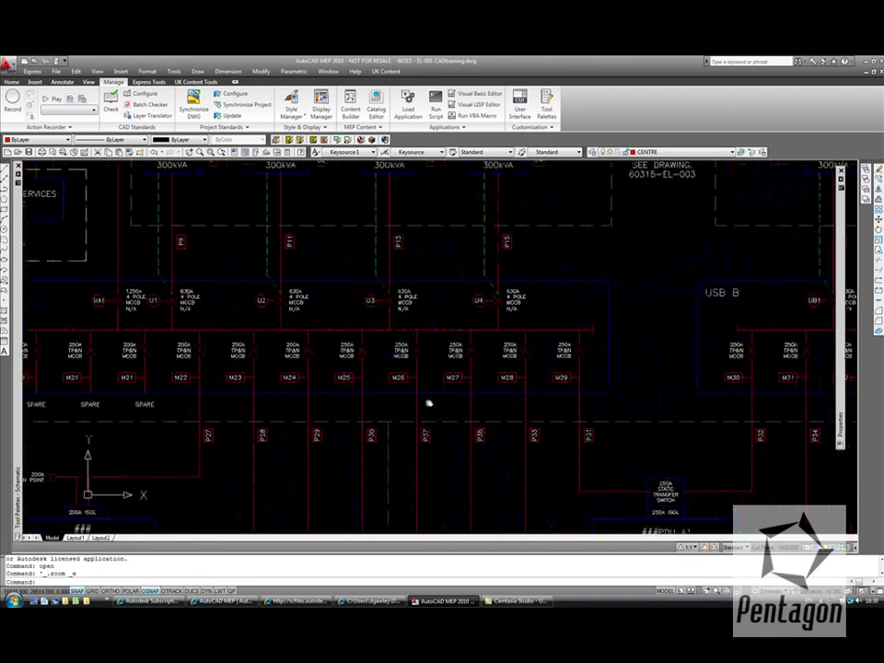
Switch to the 60129 - ME-001 CADtraining drawing and examine the pipework schematic around the CRAC units and pumps
click(329, 72)
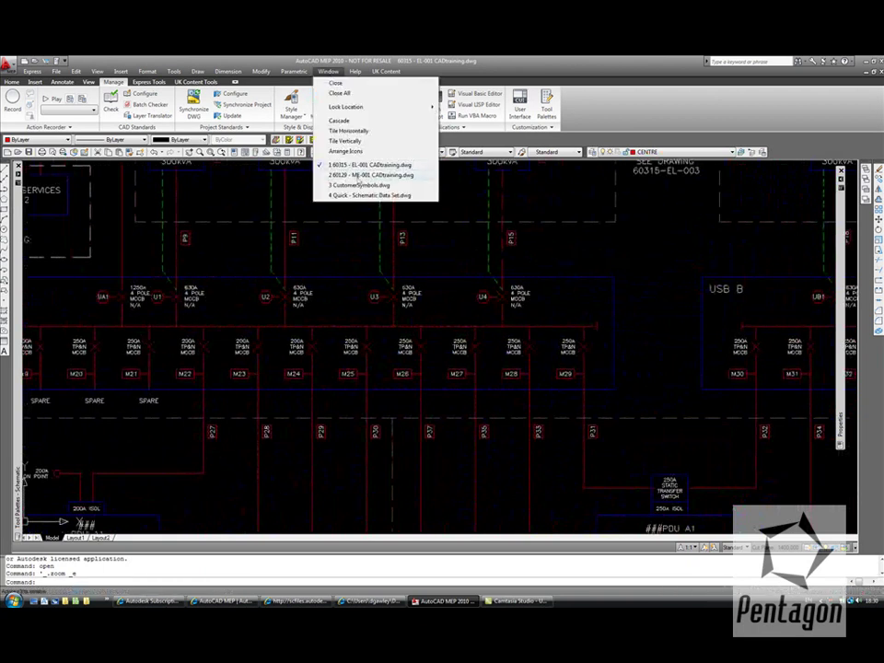
click(350, 175)
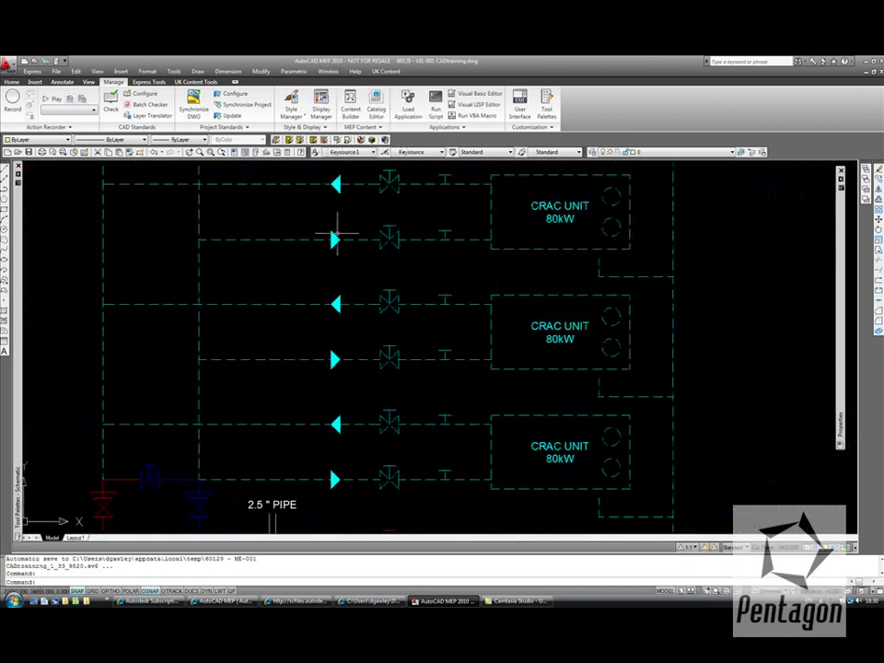
scroll(339, 188, down, 4)
scroll(329, 400, up, 3)
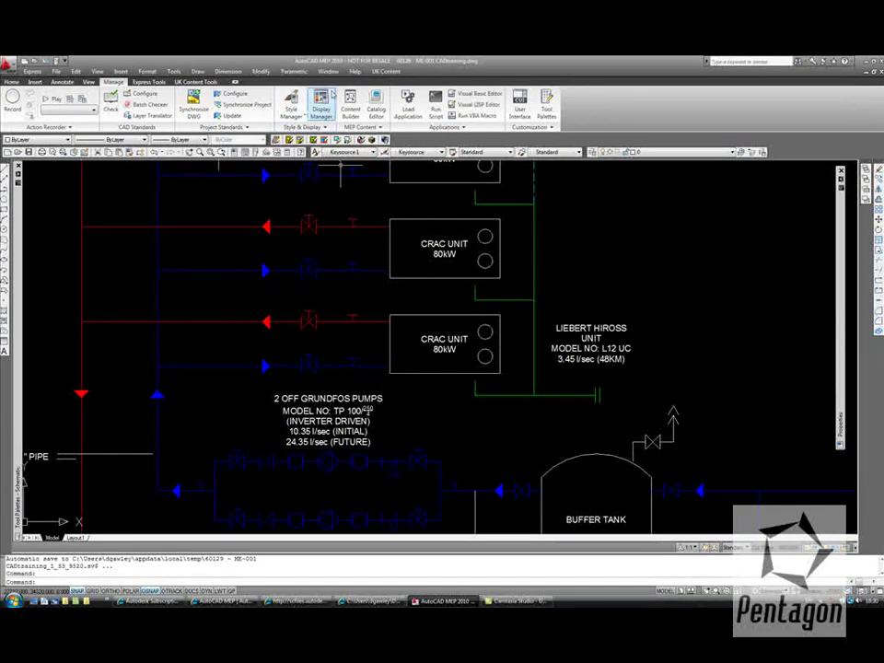
Switch to the Quick - Schematic Data Set drawing
click(328, 71)
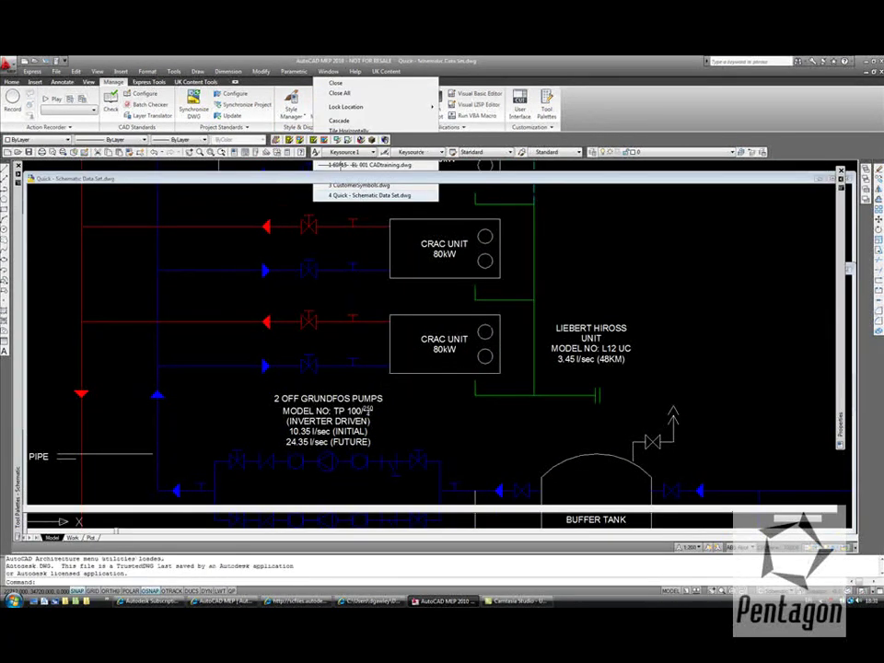
click(366, 195)
mouse_move(369, 326)
middle_down()
mouse_move(387, 331)
mouse_move(368, 316)
middle_up()
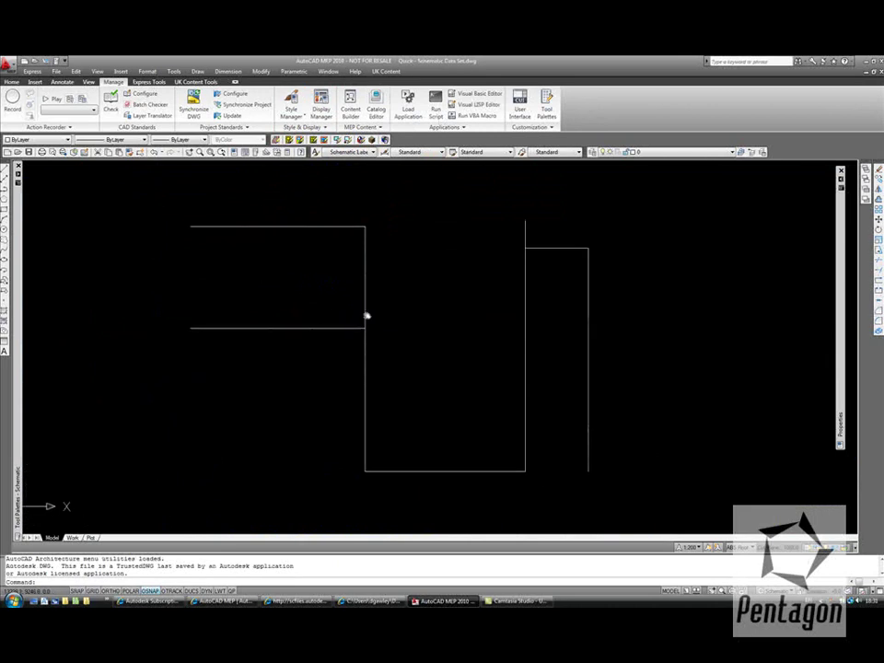
Draw a stepped five-segment schematic line on the Hot Water (HOTW) system, rising from lower left to upper right across the existing linework
click(11, 82)
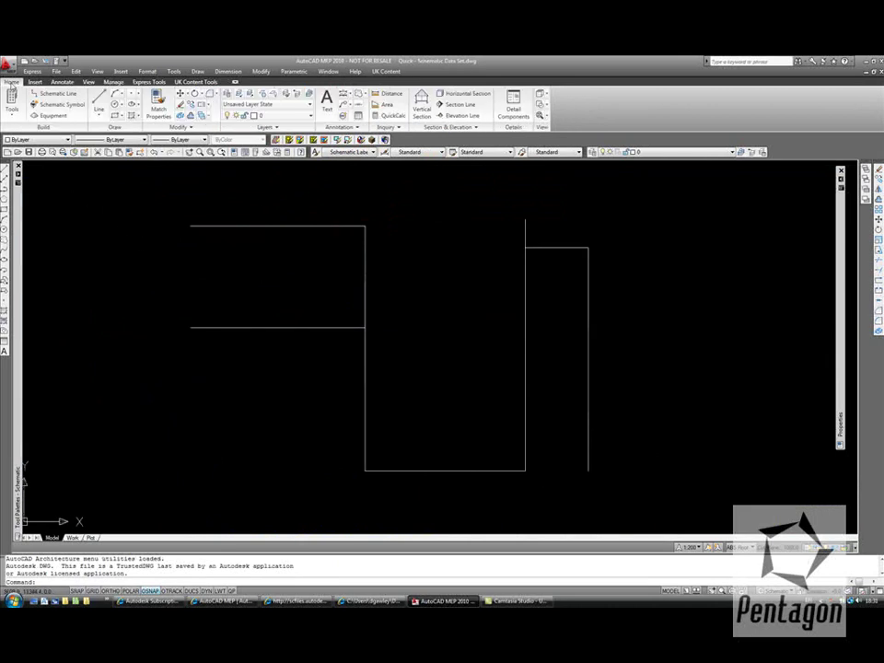
click(57, 93)
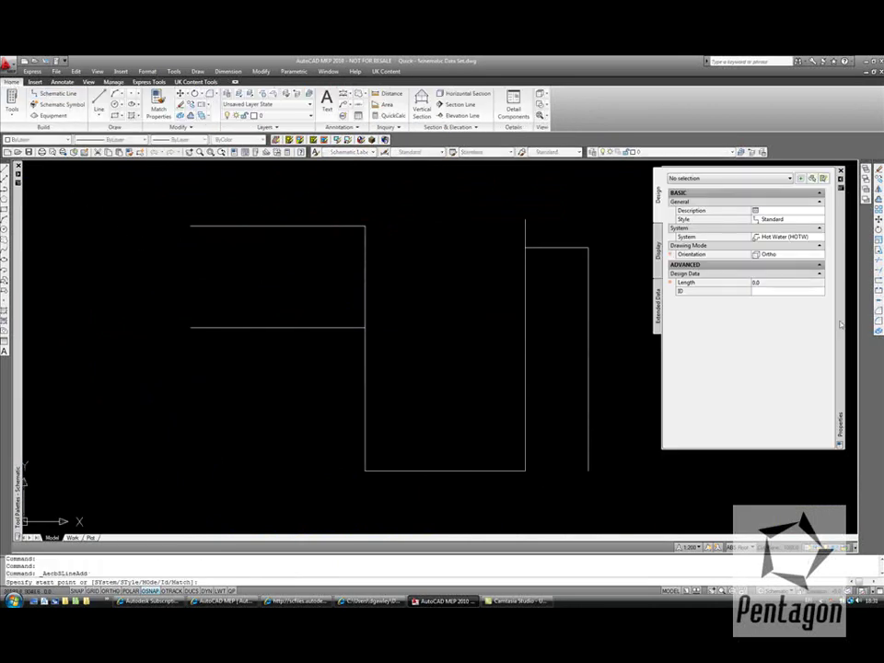
click(809, 236)
click(818, 236)
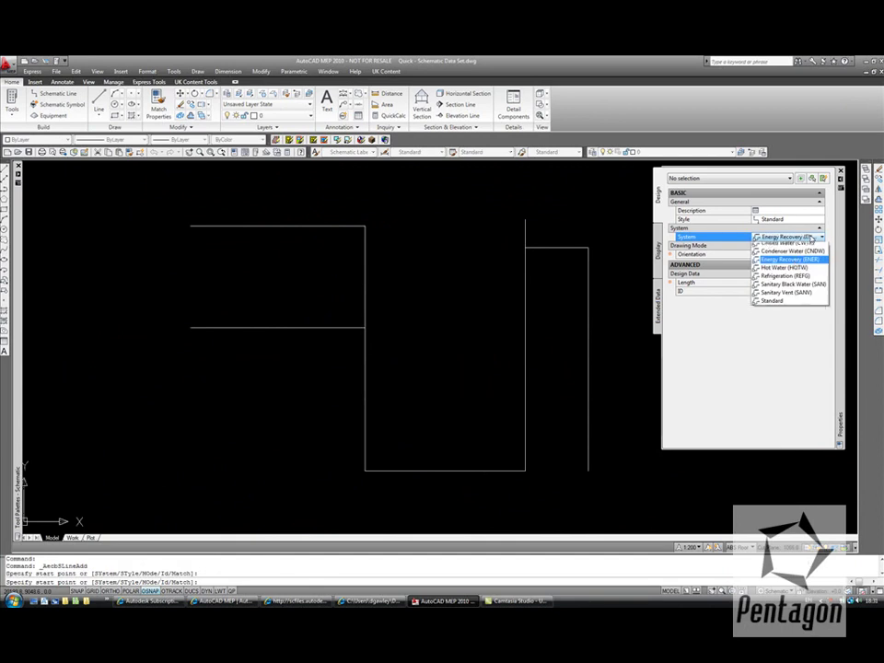
click(794, 271)
click(197, 408)
click(454, 408)
click(454, 378)
click(642, 377)
click(642, 304)
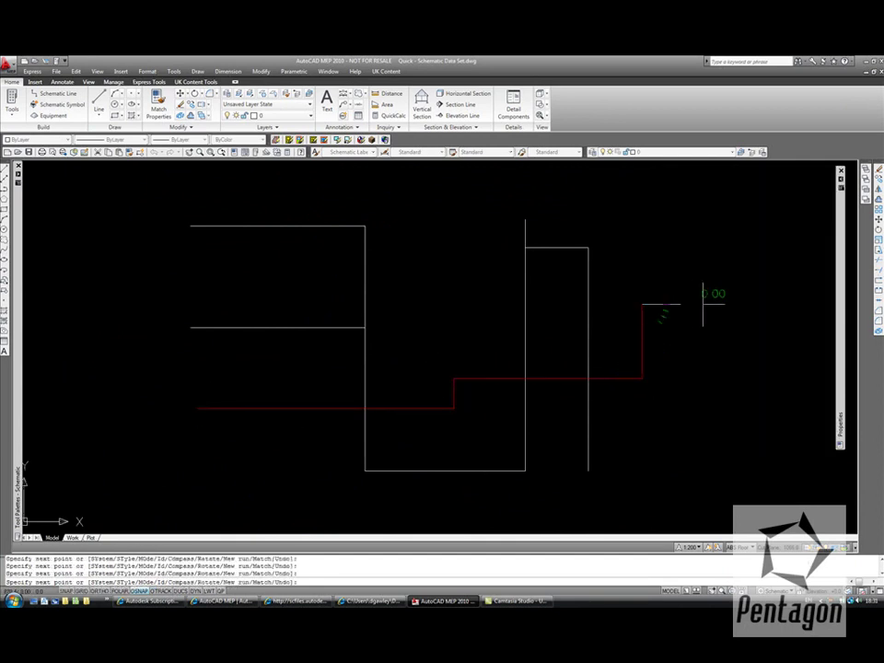
click(757, 304)
right_click(637, 269)
click(650, 273)
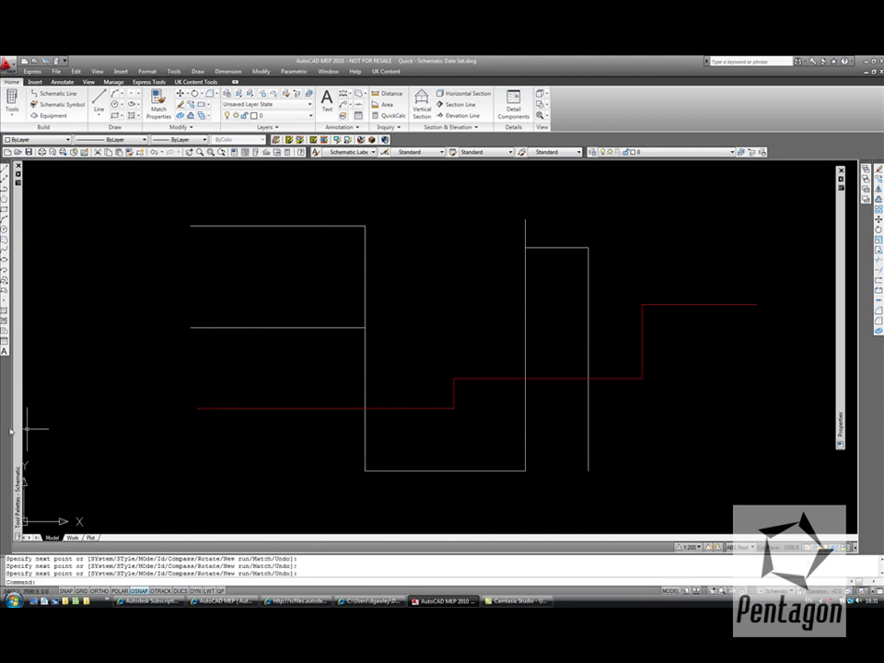
Convert the existing white linework to schematic lines using the Electric palette's Schematic Line tool properties, erasing the layout geometry
mouse_move(25, 428)
click(199, 451)
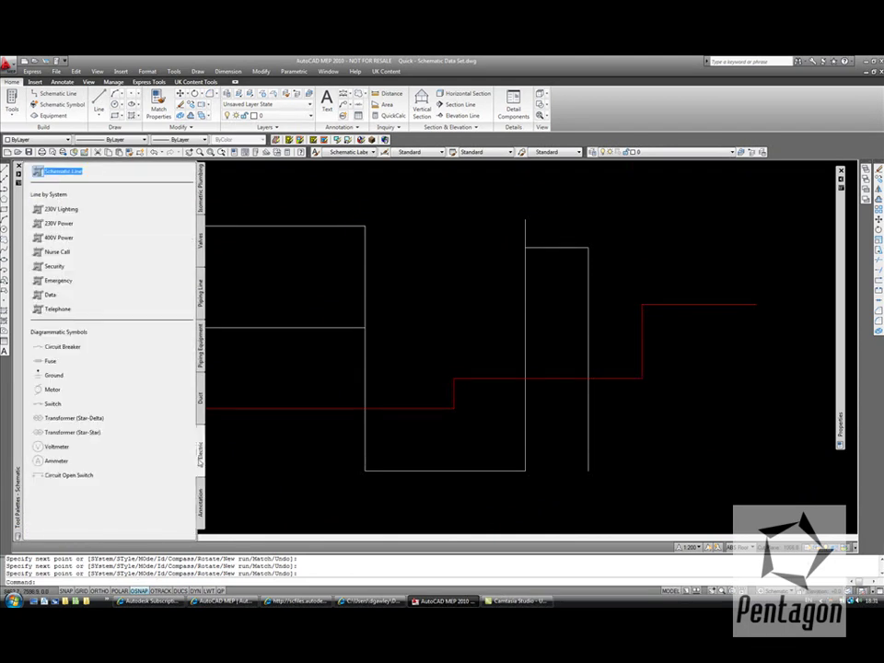
right_click(60, 177)
right_click(60, 175)
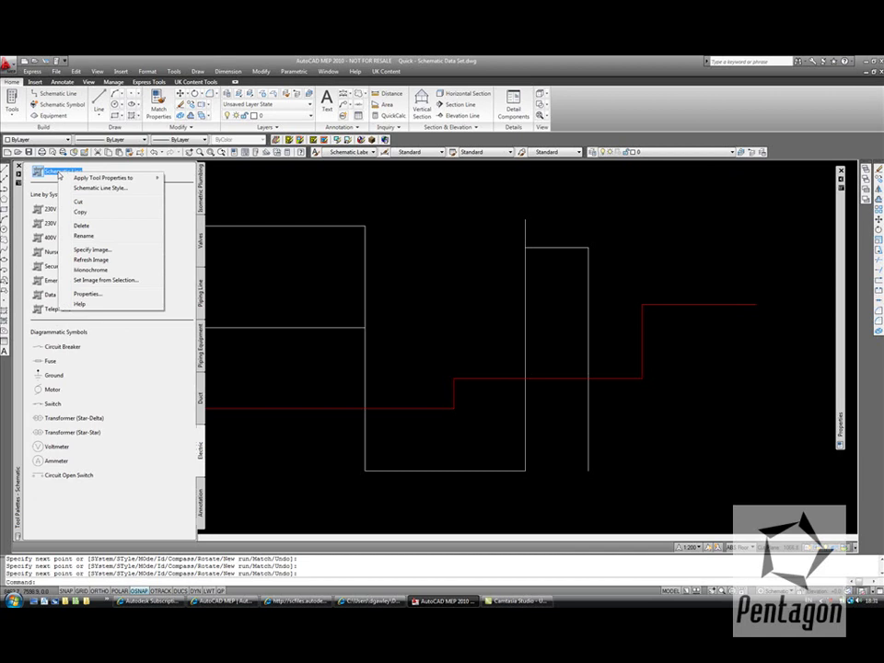
mouse_move(138, 178)
click(213, 190)
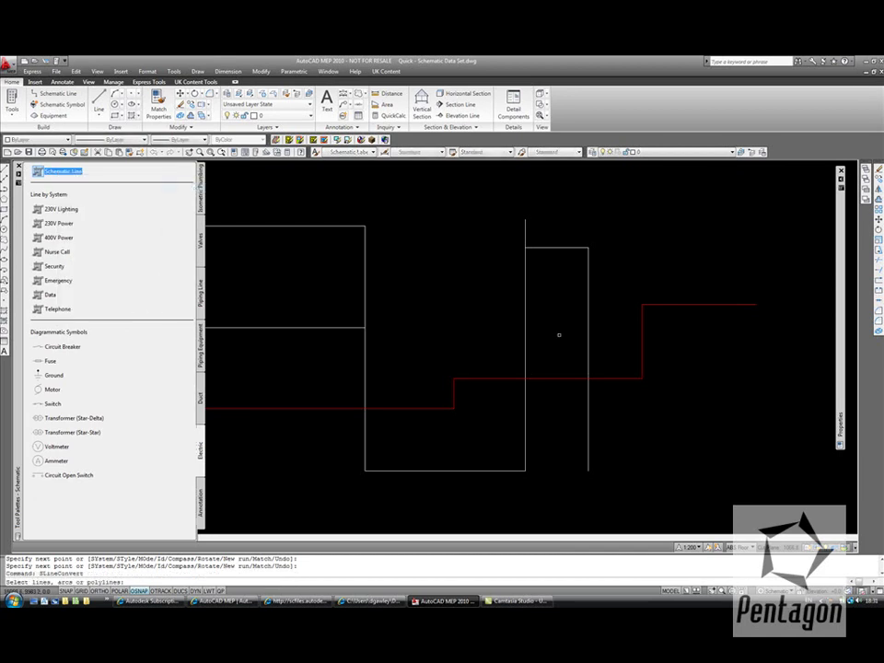
click(597, 254)
click(505, 342)
click(406, 312)
click(350, 361)
right_click(287, 243)
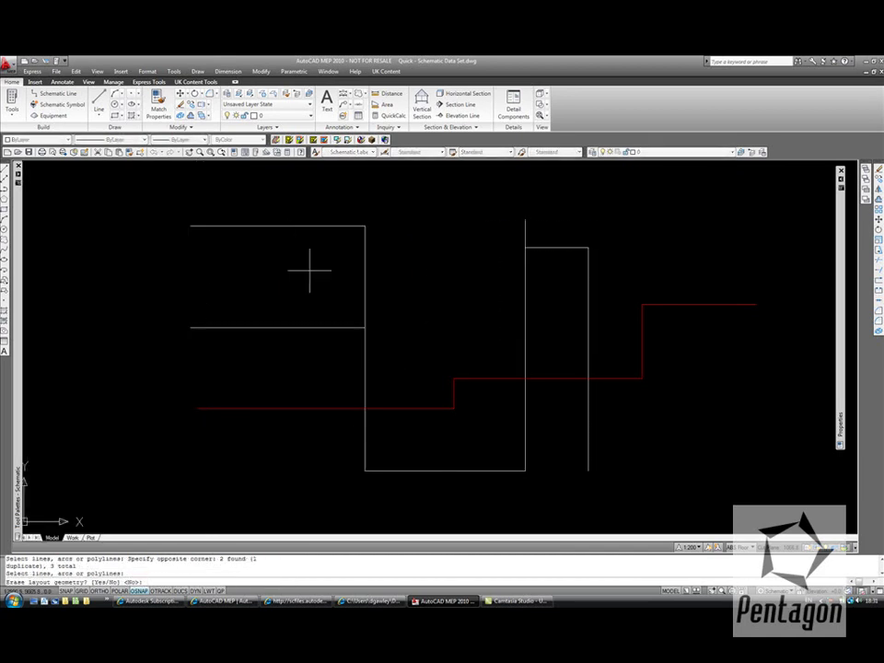
right_click(311, 272)
click(335, 303)
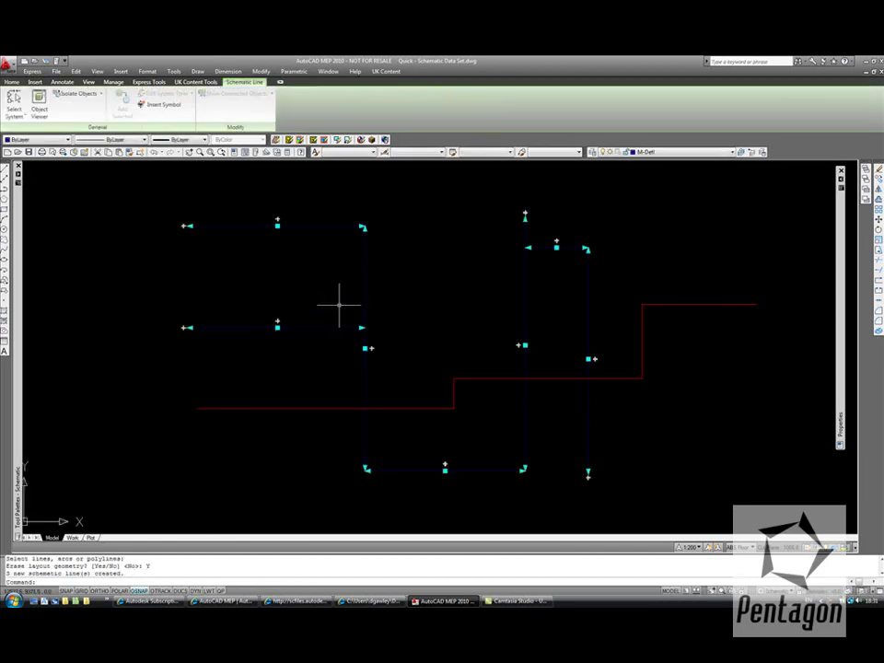
Assign the converted schematic lines to the Hot Water (HOTW) system and deselect them
mouse_move(843, 386)
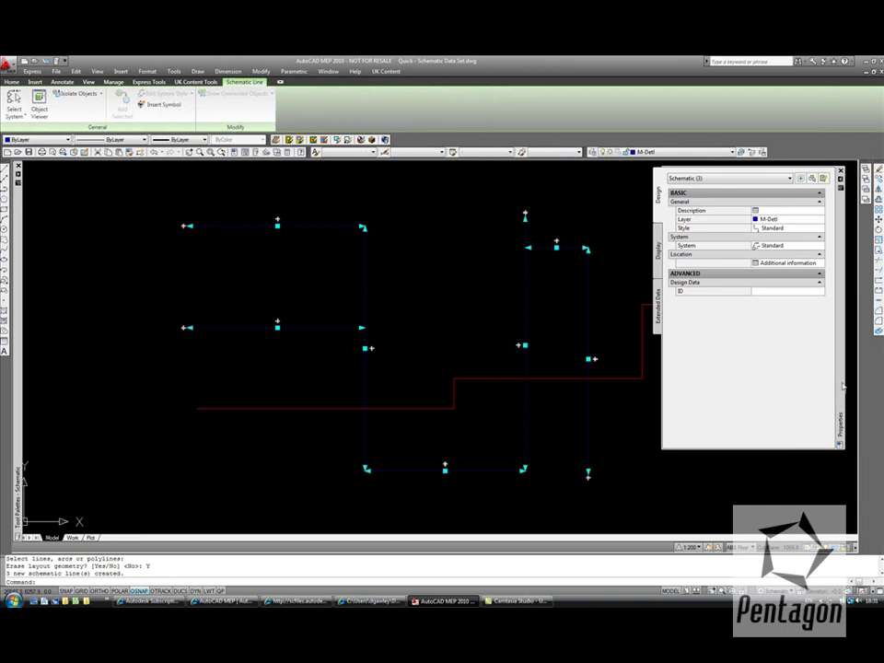
click(818, 250)
click(821, 246)
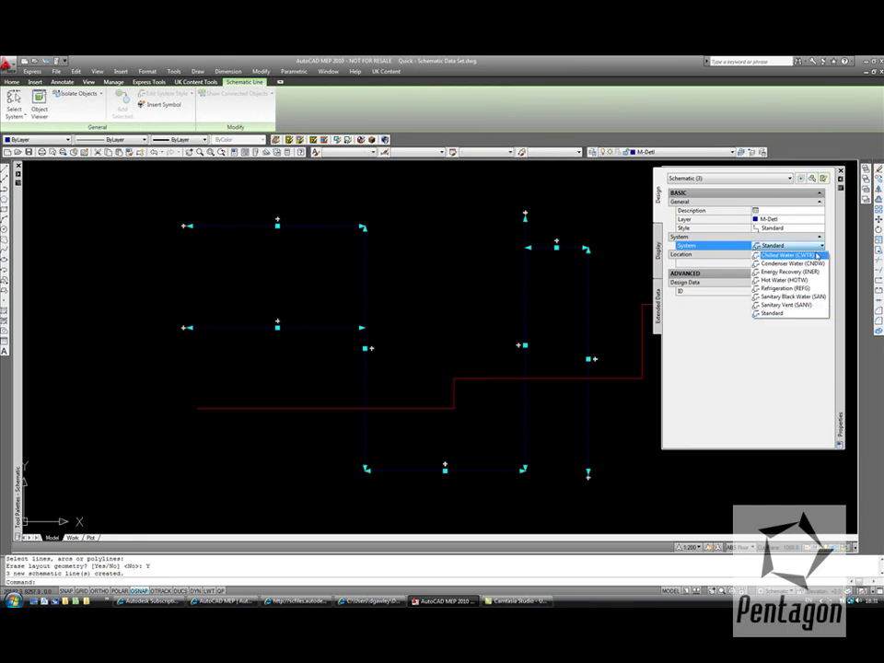
click(787, 280)
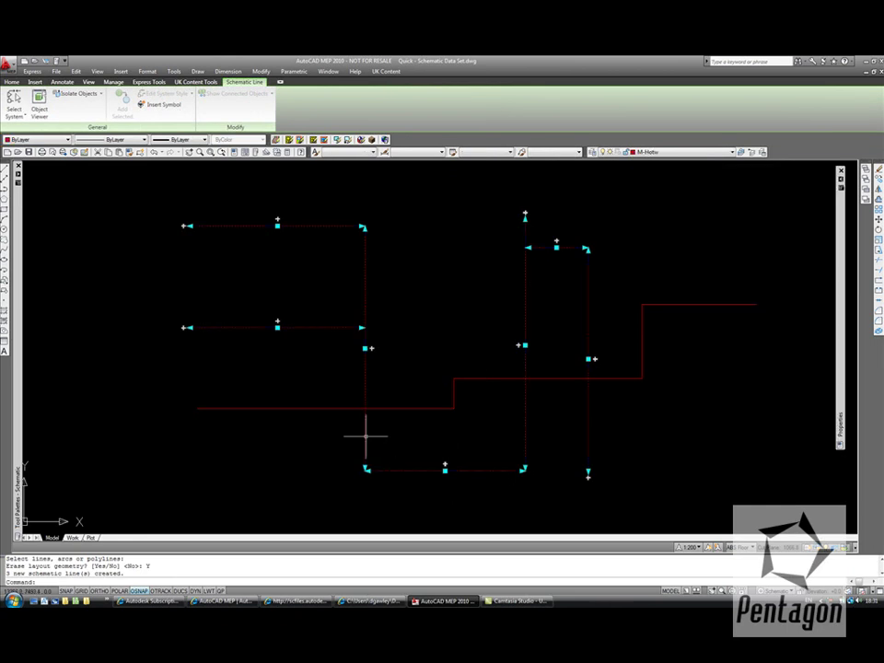
key(Escape)
Edit the stepped line's Standard schematic line style and set its crossings to the arc-shaped overlap
scroll(366, 424, up, 3)
click(351, 384)
click(307, 420)
right_click(291, 365)
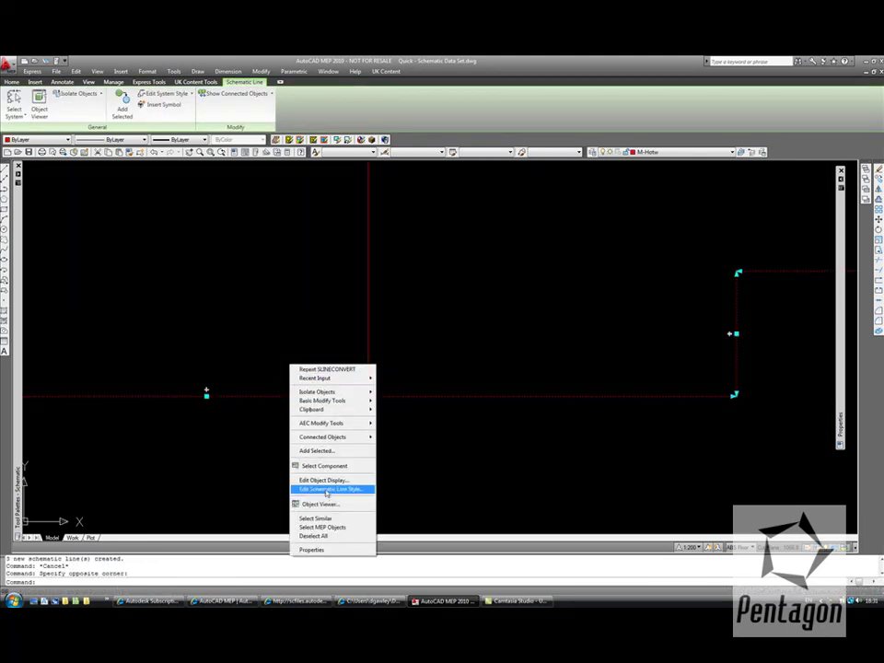
click(330, 489)
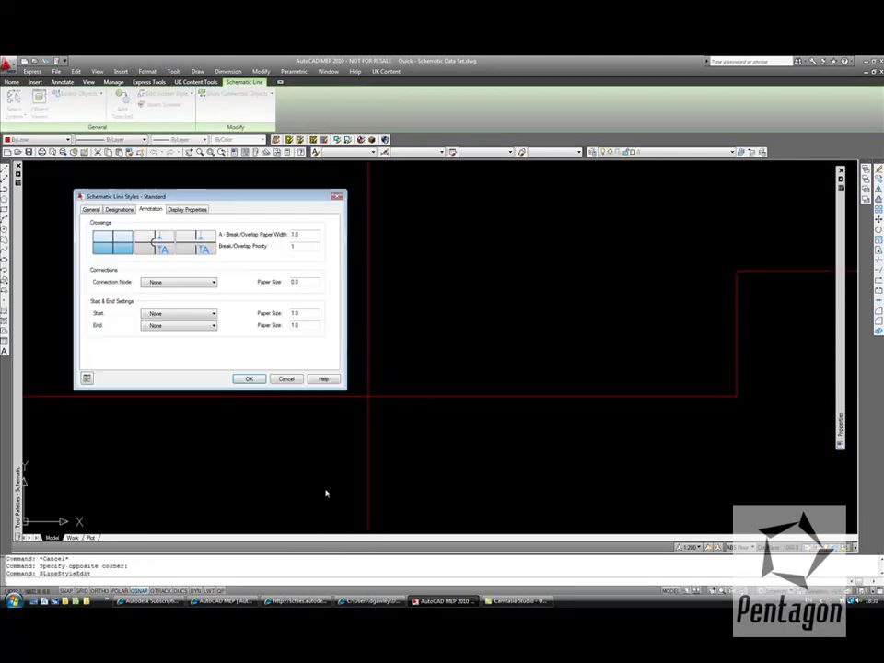
click(155, 241)
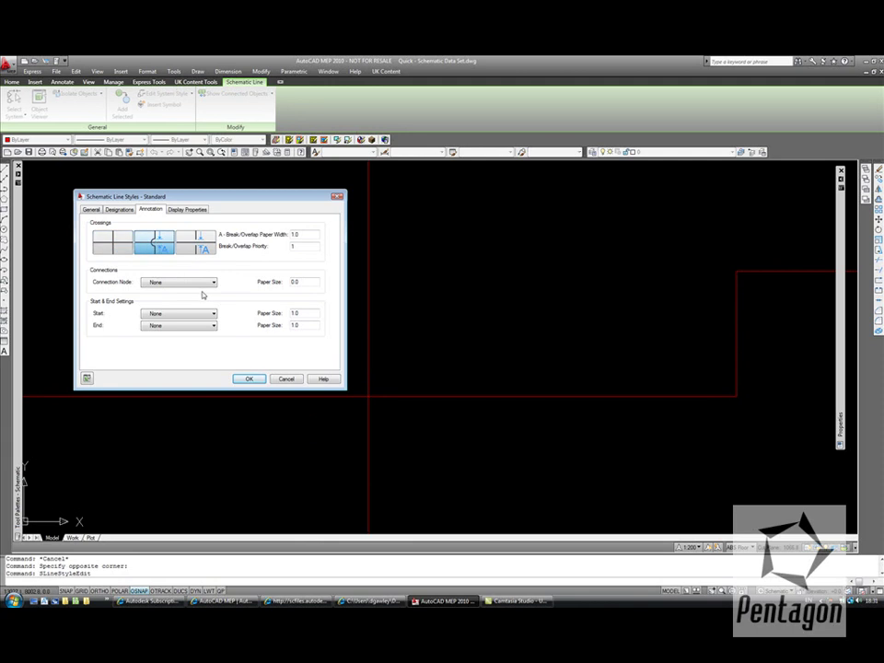
Set the style's connection node to Filled Circle and both start and end symbols to Dot, and apply the changes
click(198, 282)
click(192, 309)
click(193, 313)
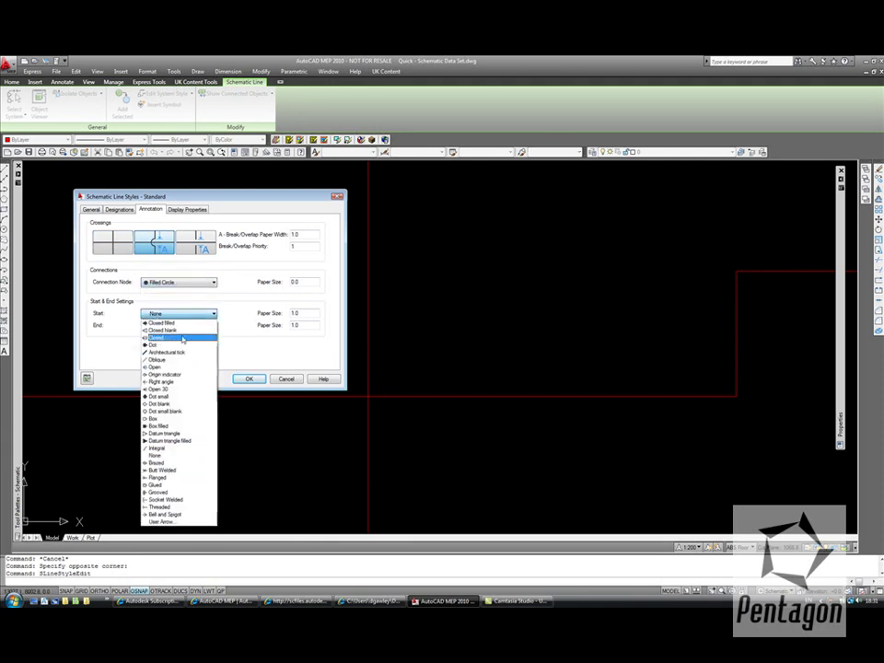
click(159, 344)
click(180, 325)
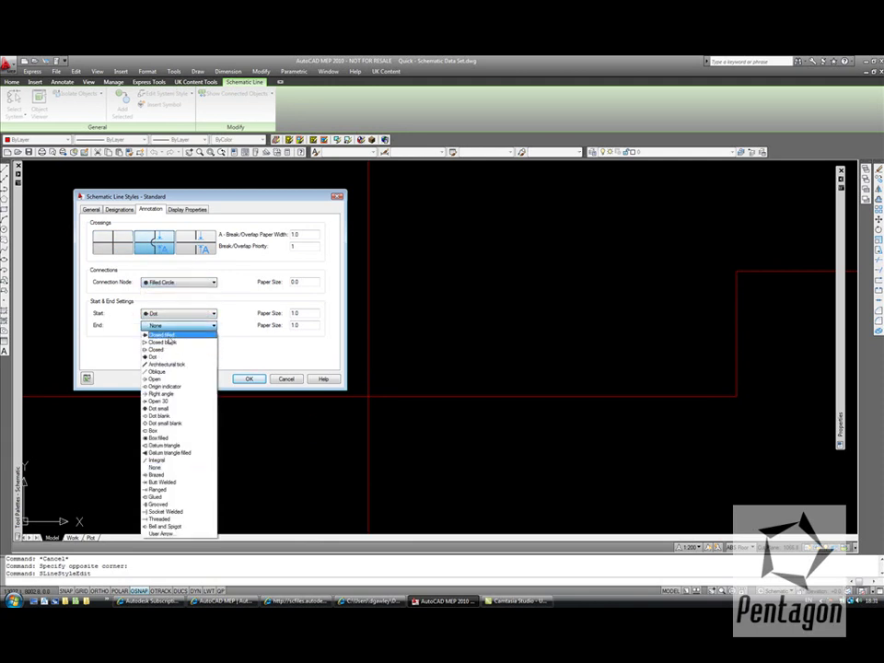
click(155, 356)
click(244, 380)
Move the stepped line's lower-left horizontal segment down and up to test the crossings, and place it below the middle segment
scroll(244, 378, down, 4)
middle_drag(245, 379, 338, 377)
scroll(316, 388, up, 2)
drag(315, 386, 273, 357)
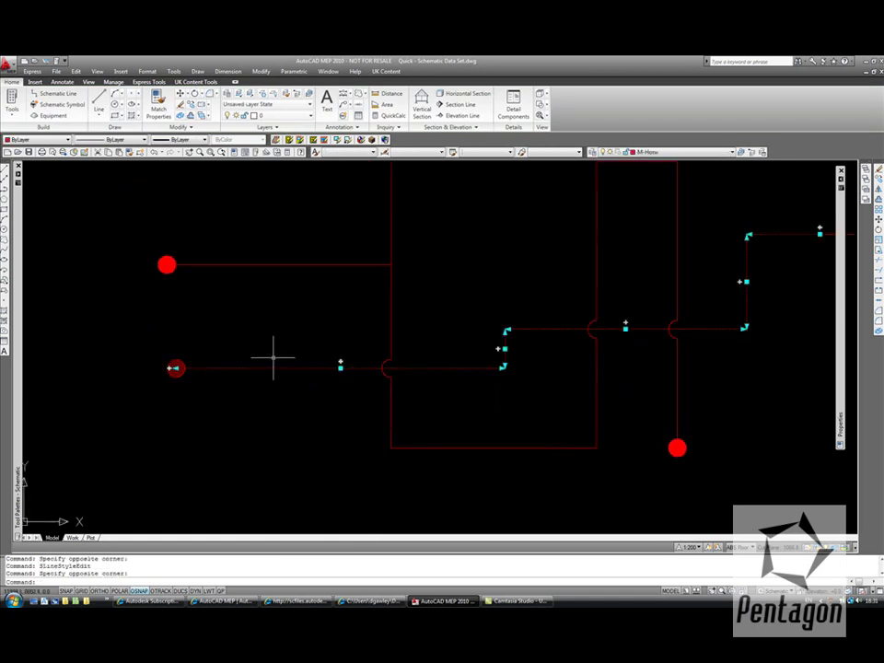
click(341, 367)
click(341, 408)
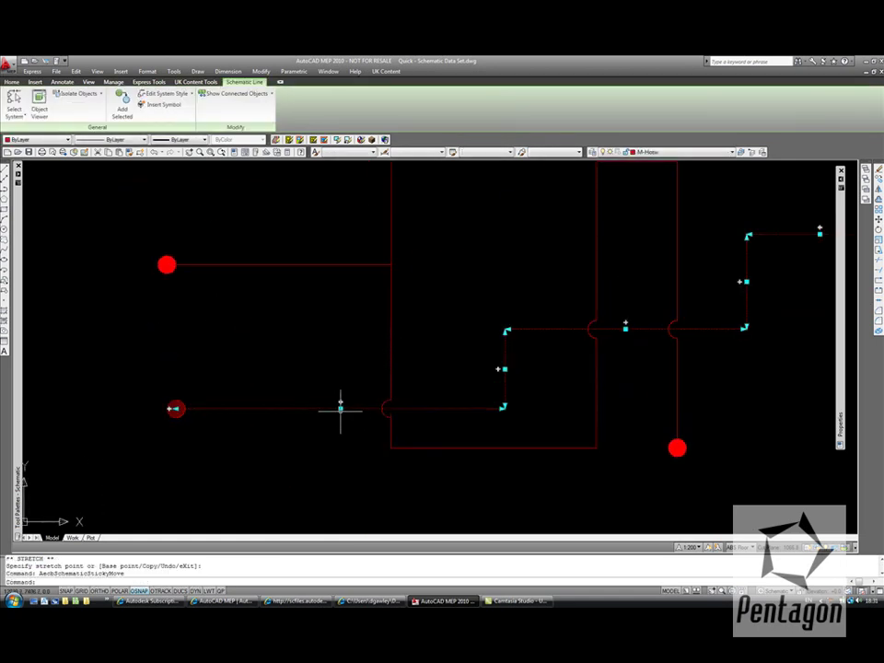
click(340, 316)
click(340, 316)
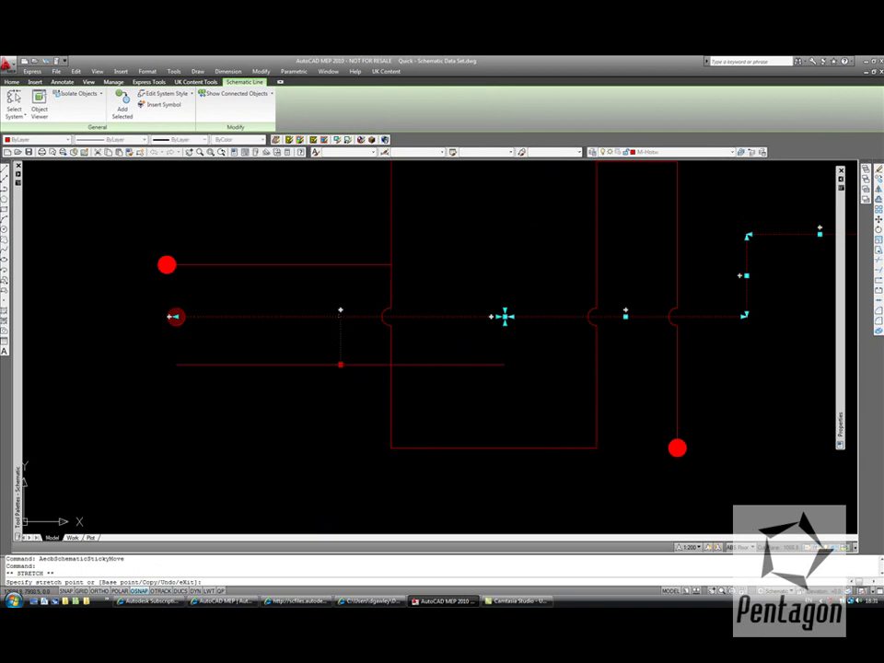
click(336, 375)
middle_drag(486, 291, 457, 339)
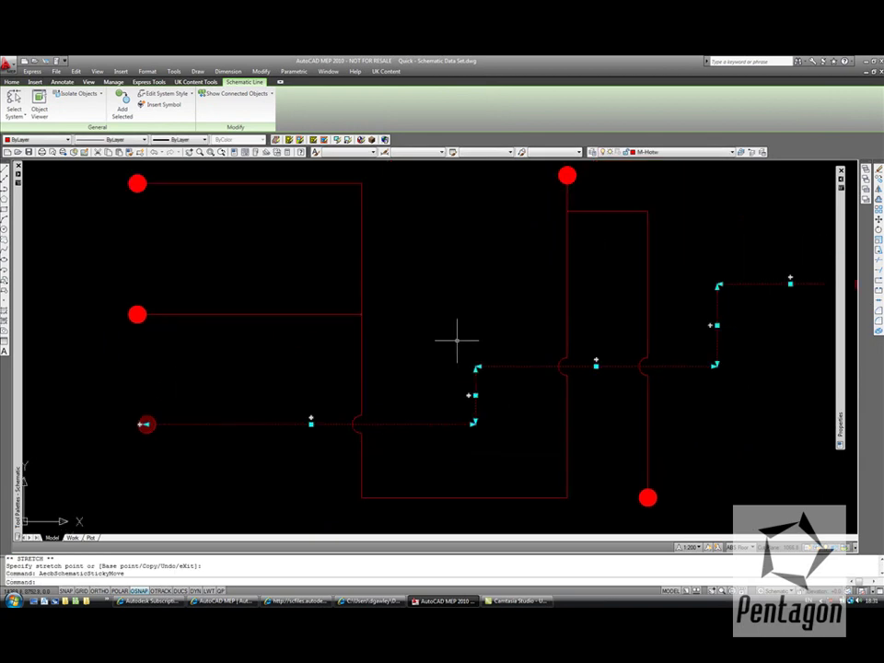
key(Escape)
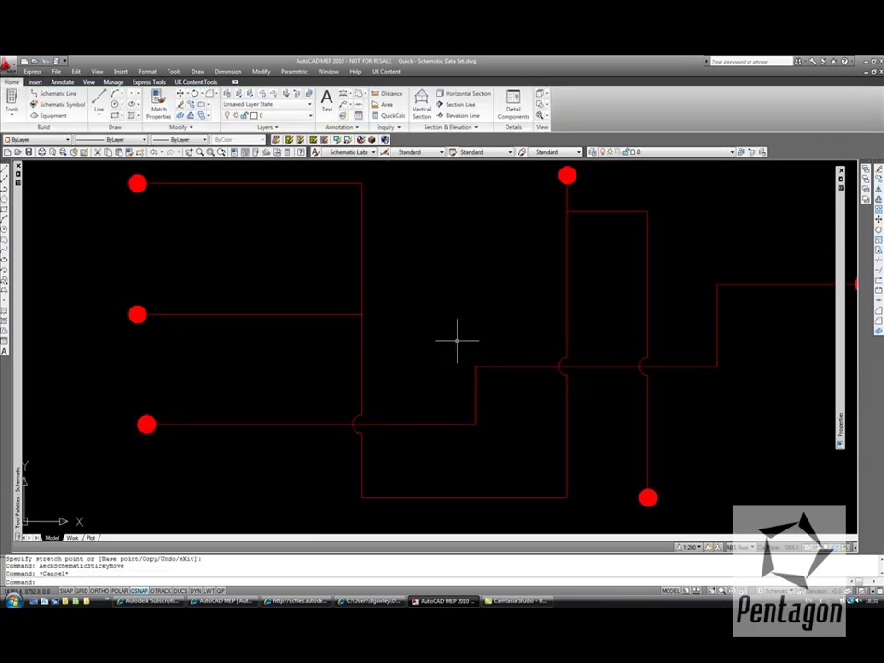
Start a new schematic symbol and browse the Electrical Communications (UK) styles, returning to the current drawing's style list
scroll(432, 326, down, 2)
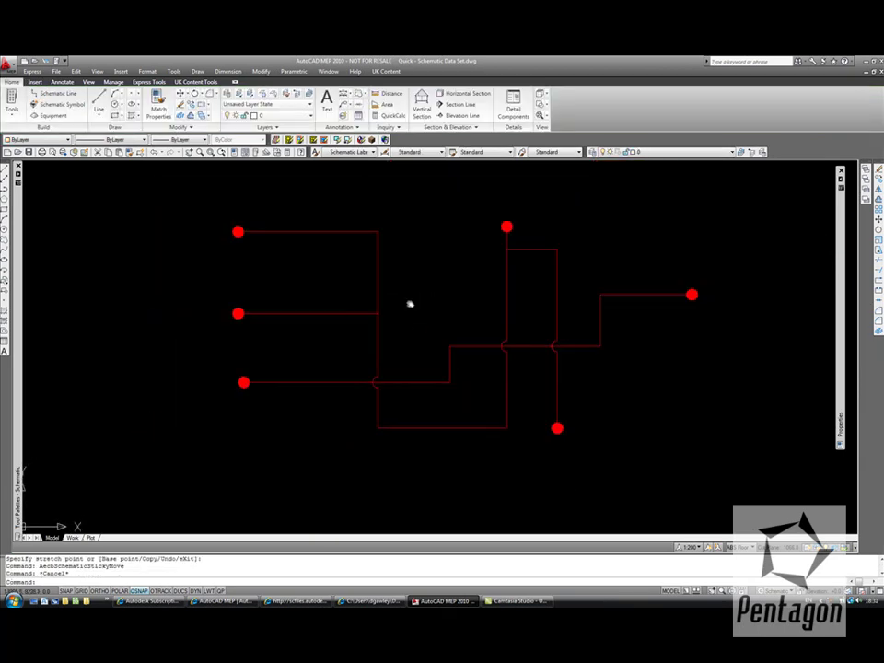
click(61, 106)
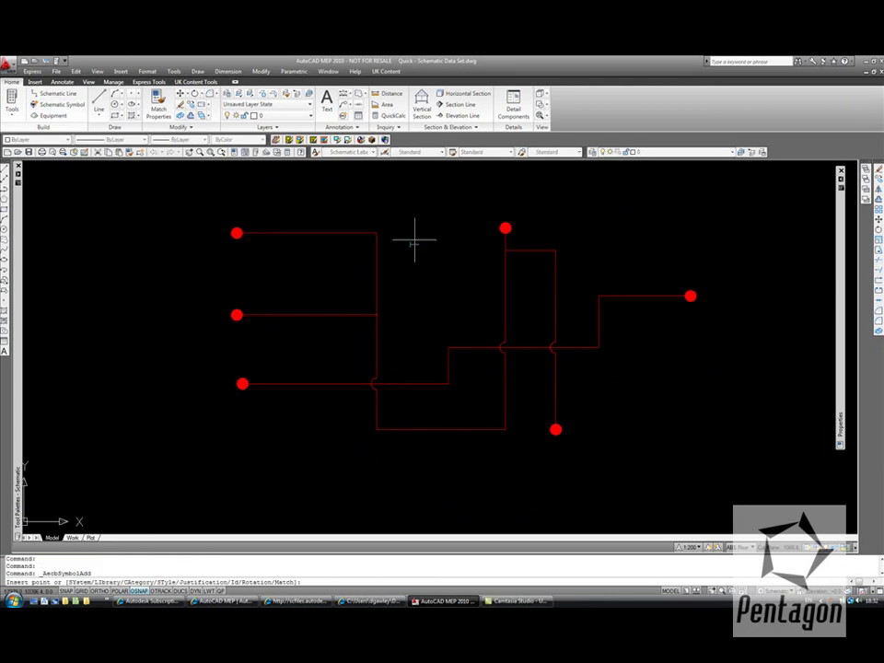
mouse_move(845, 276)
click(718, 235)
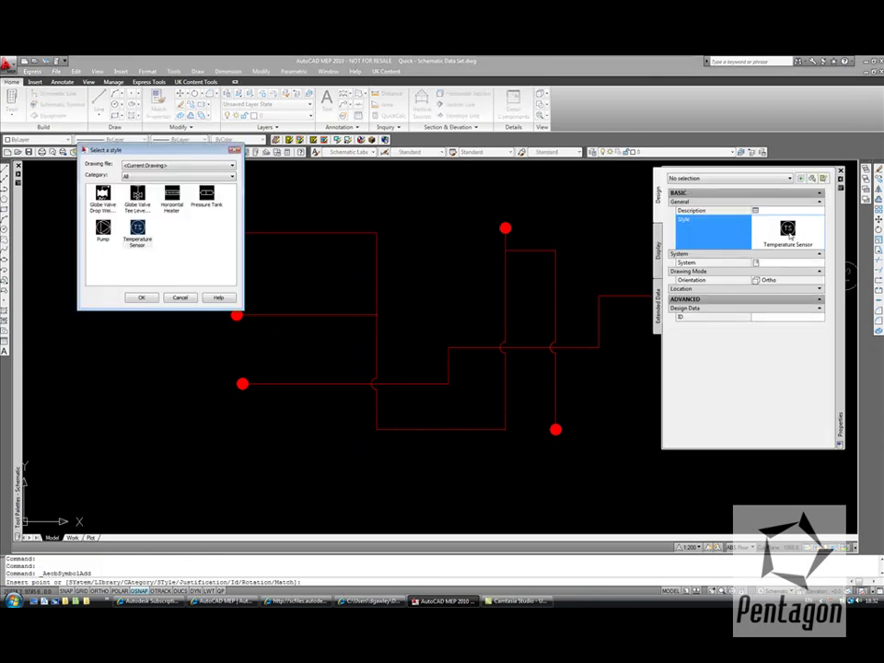
click(210, 166)
scroll(210, 171, up, 3)
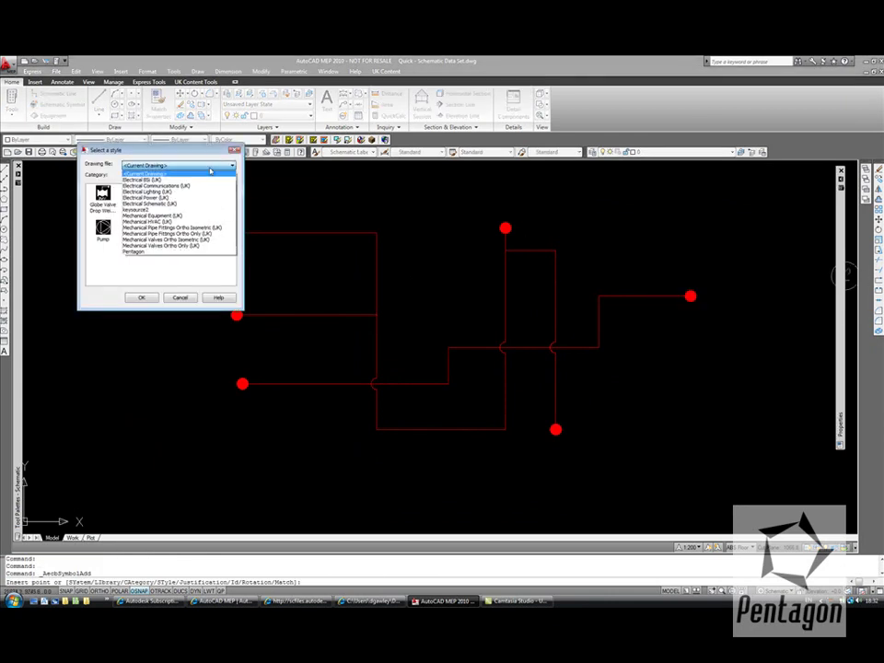
click(194, 188)
drag(234, 195, 231, 210)
click(227, 167)
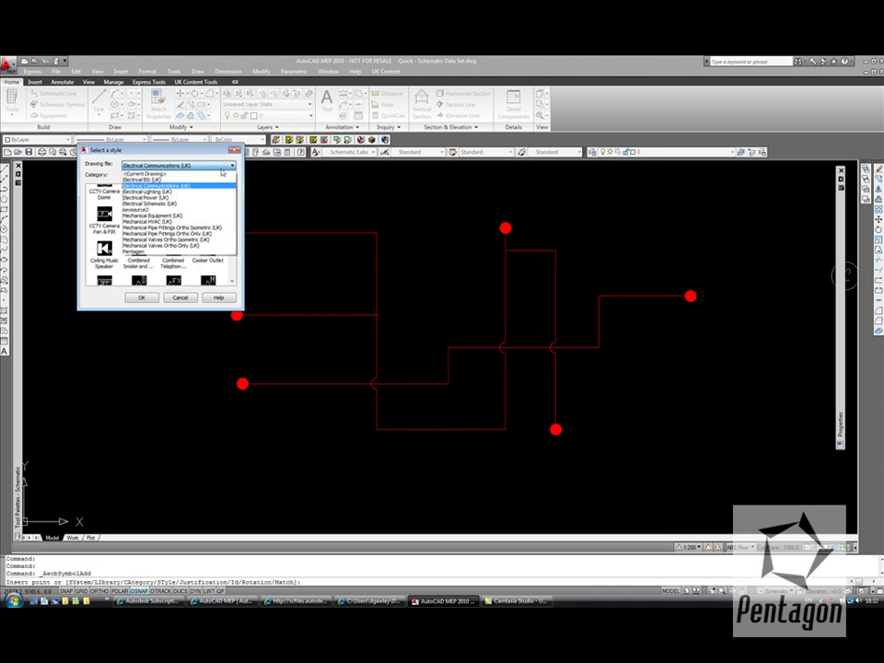
click(161, 174)
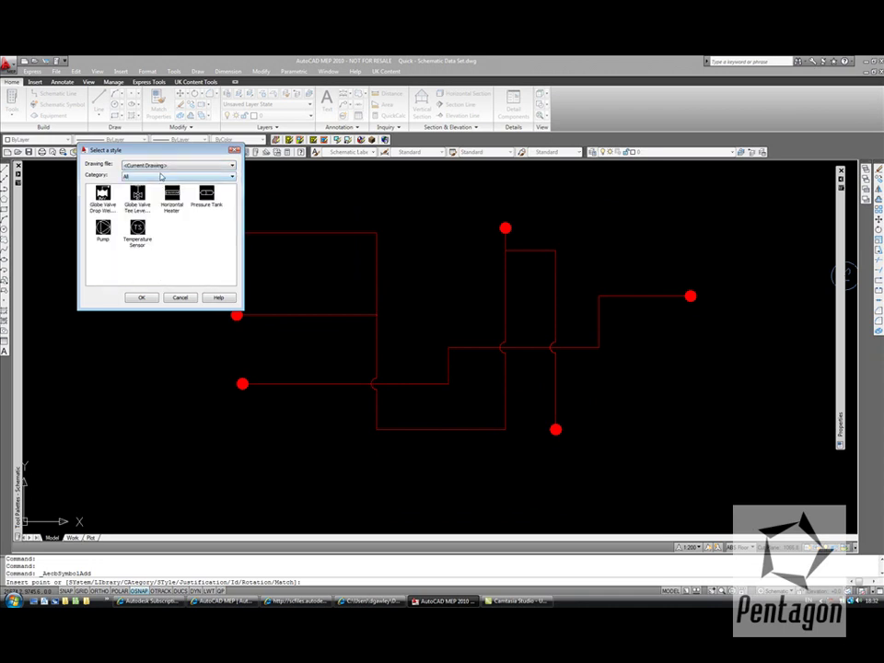
Insert a Pump symbol at default rotation on the top-left horizontal line and another on the middle-left line
double_click(104, 230)
click(298, 232)
key(Return)
click(298, 314)
key(Return)
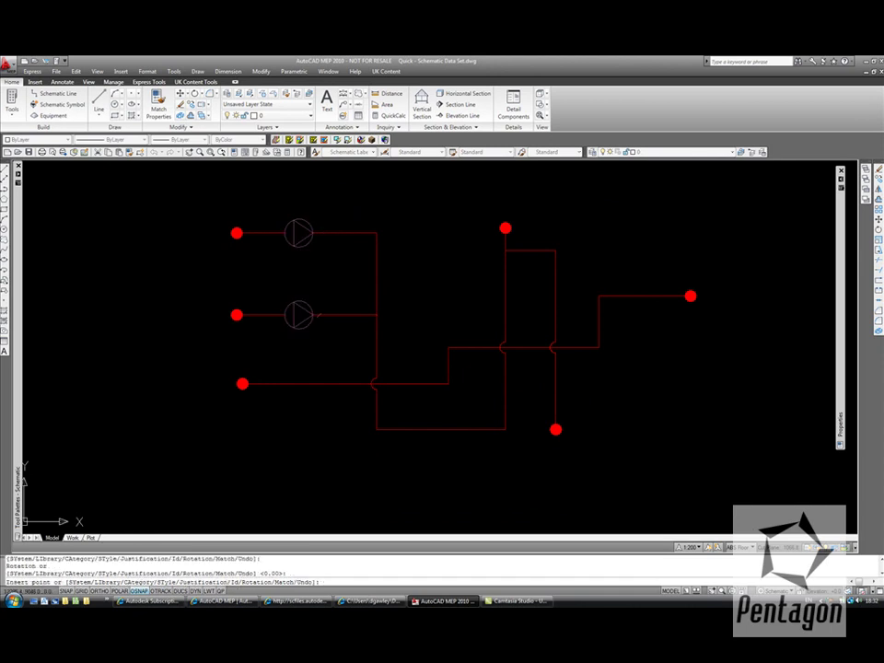
key(Escape)
Stretch the top line's pump to the right along the line and back to the left using its connection points
scroll(316, 293, up, 3)
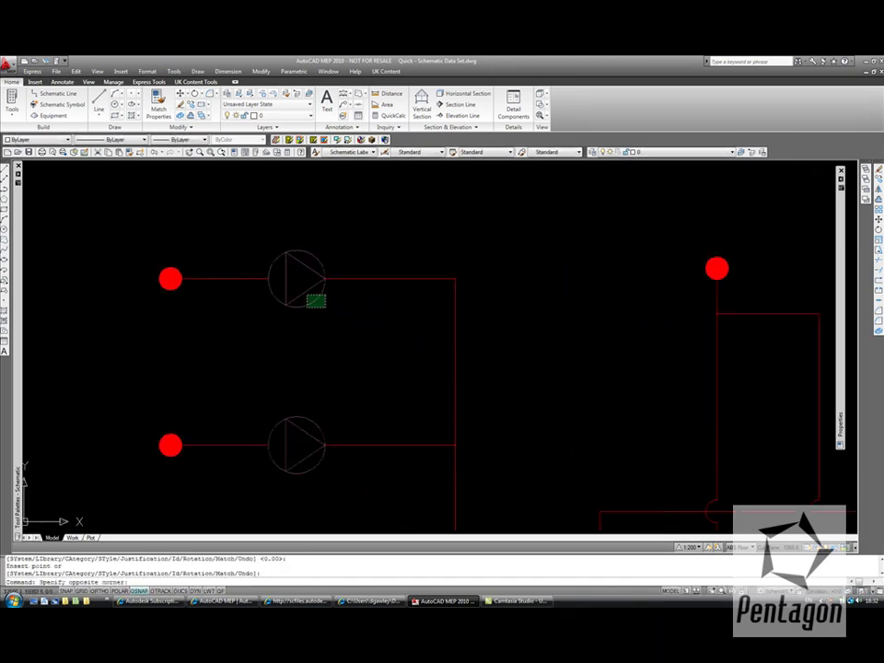
click(325, 277)
click(324, 278)
click(387, 273)
click(387, 273)
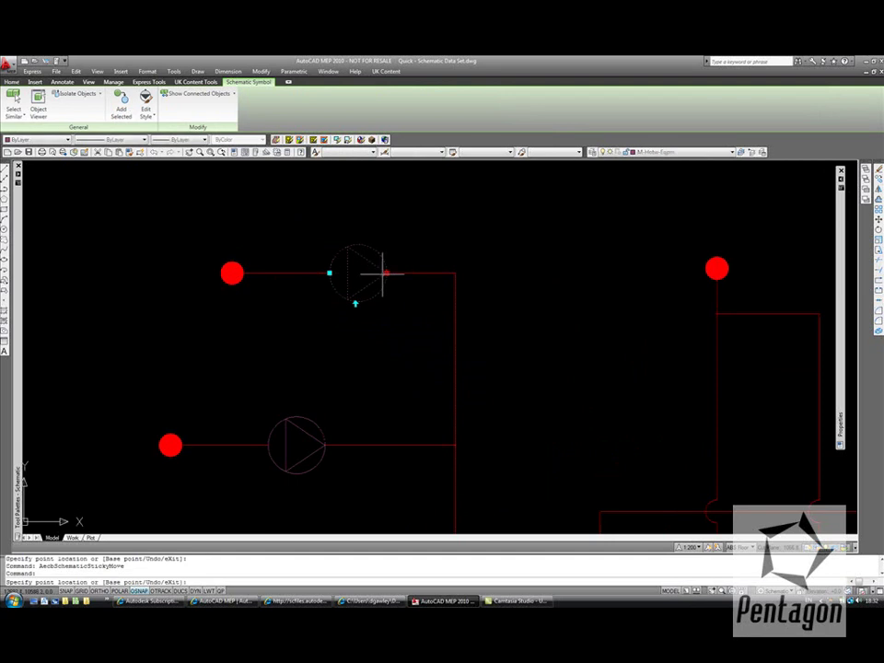
click(330, 274)
middle_drag(384, 298, 322, 349)
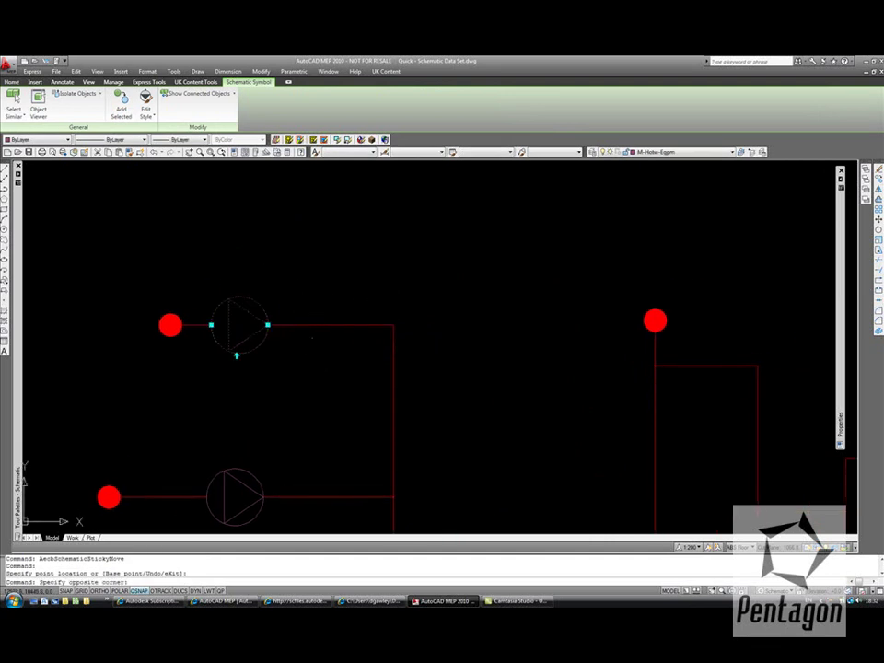
Move the top line's horizontal segment up and back down with its pump, leaving it slightly above its starting height
click(312, 338)
click(300, 323)
click(282, 324)
click(274, 234)
click(282, 234)
click(282, 297)
click(281, 296)
click(282, 312)
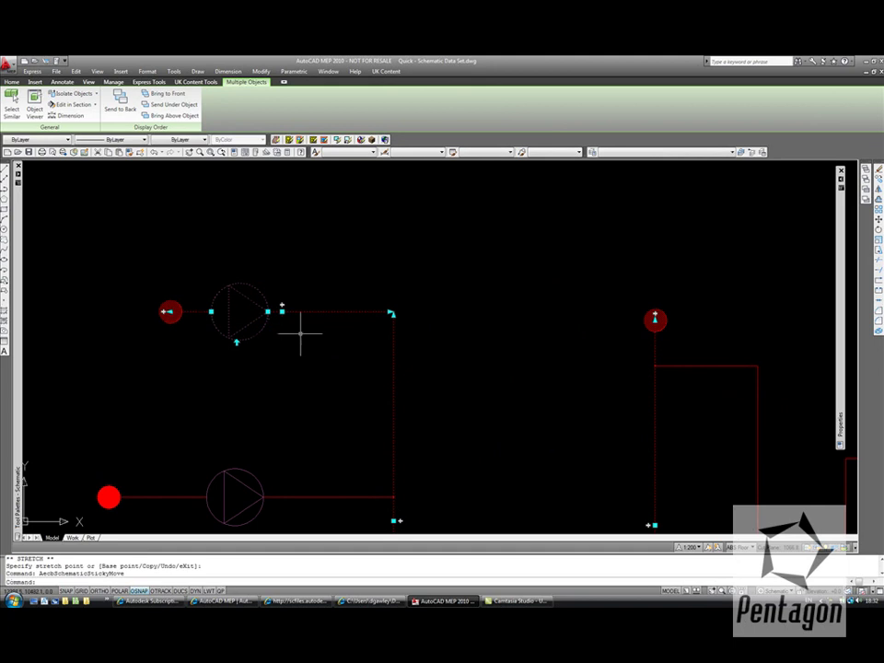
key(Escape)
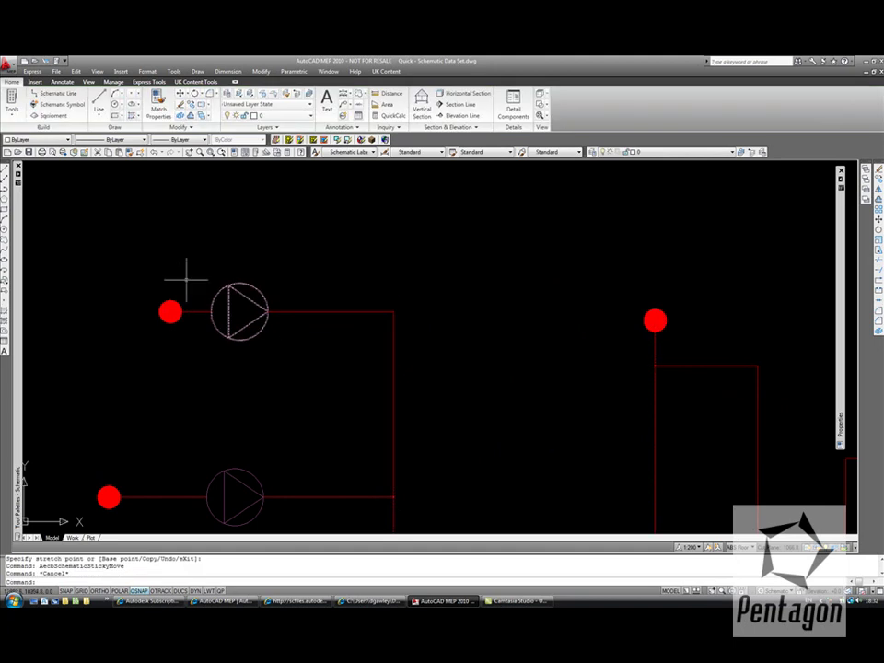
Insert Horizontal Heater symbols on the upper left vertical segment, the bottom horizontal segment and the stepped line's lower-left segment
click(51, 115)
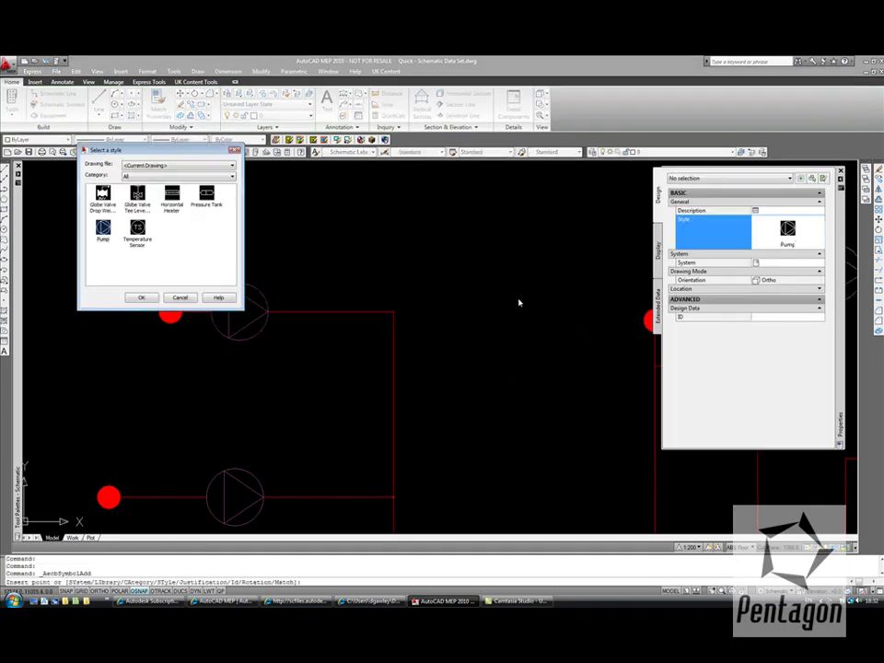
double_click(175, 202)
scroll(337, 380, down, 2)
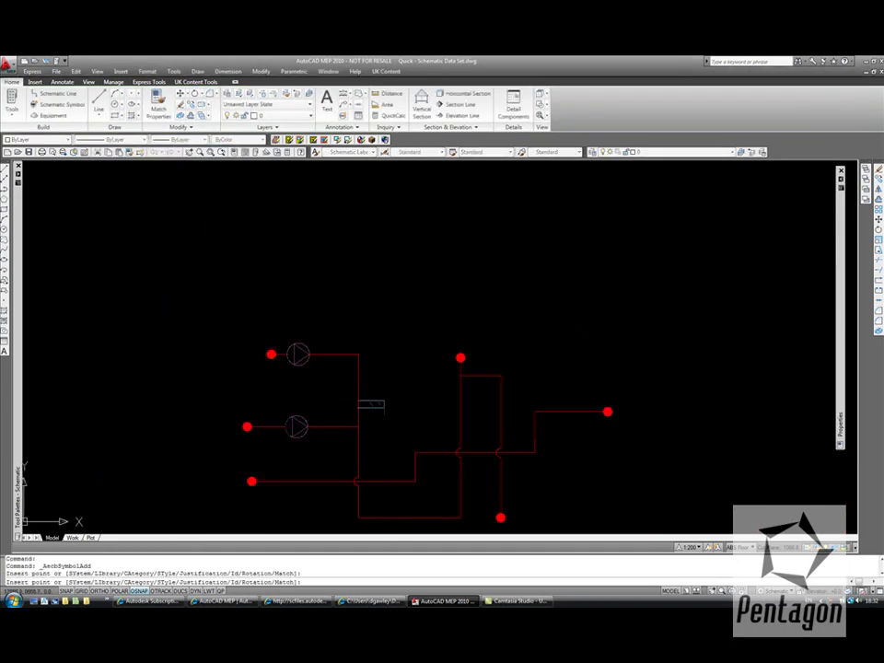
middle_drag(368, 396, 317, 310)
click(307, 297)
key(Return)
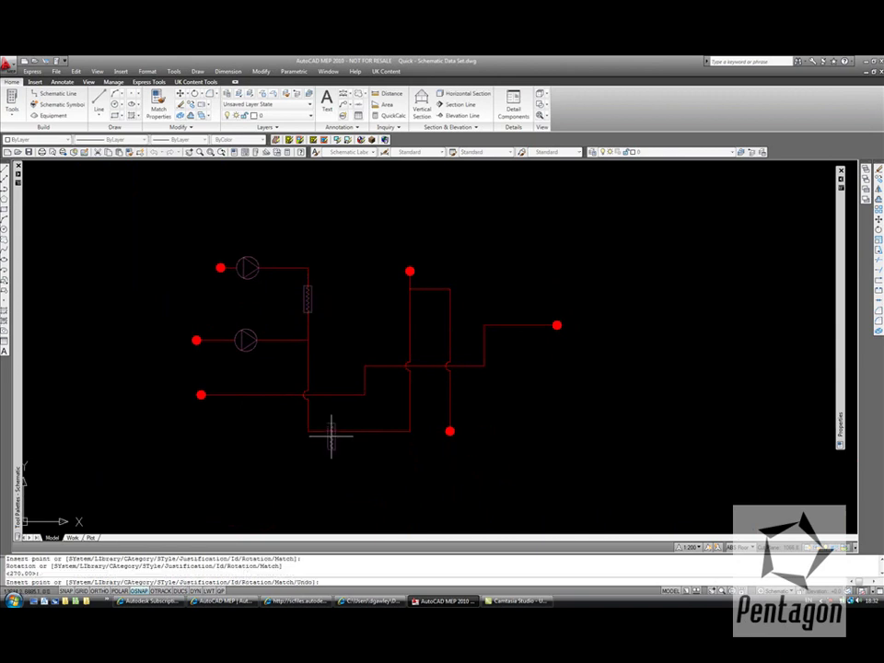
click(333, 431)
key(Return)
click(332, 396)
key(Return)
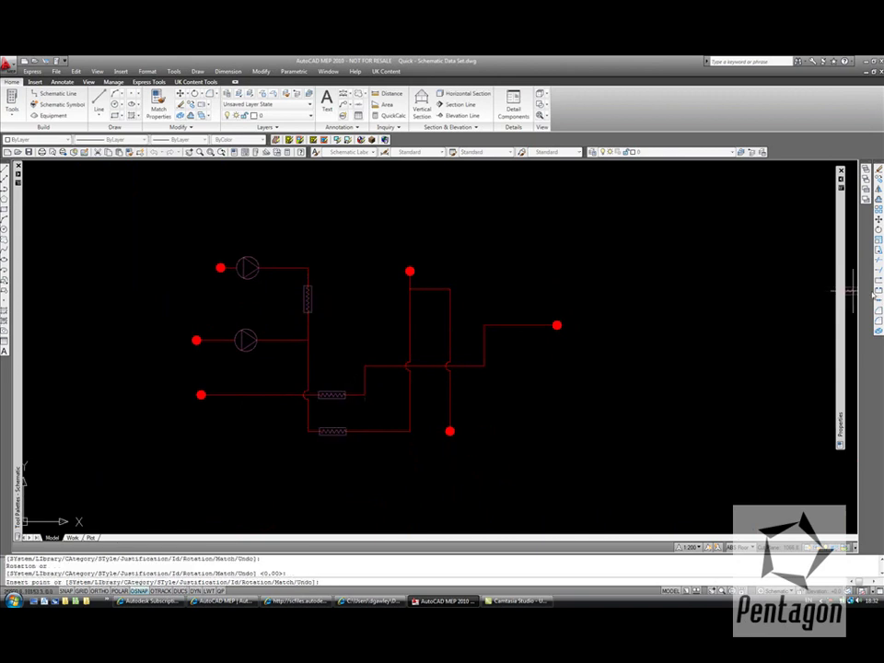
Insert Pressure Tank symbols on the right vertical line at 270° and on the vertical line beside it at 90°
mouse_move(842, 294)
click(803, 235)
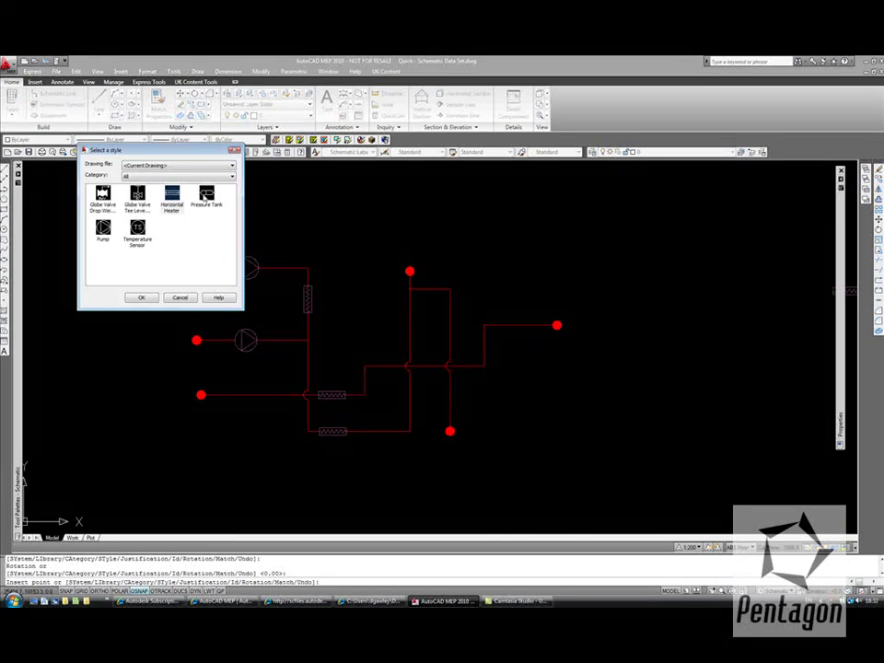
double_click(206, 196)
key(Return)
click(450, 311)
key(Return)
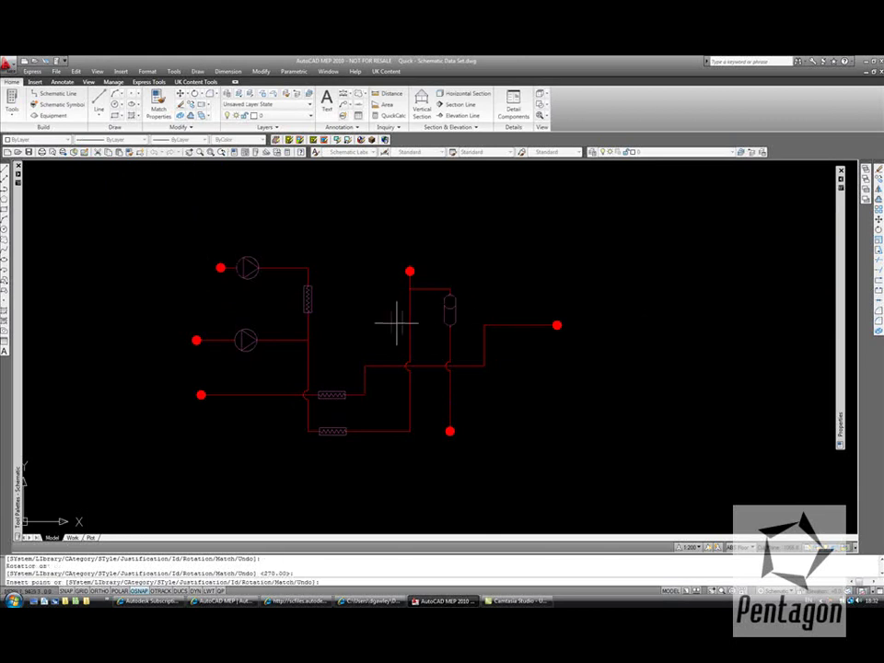
click(410, 320)
key(Return)
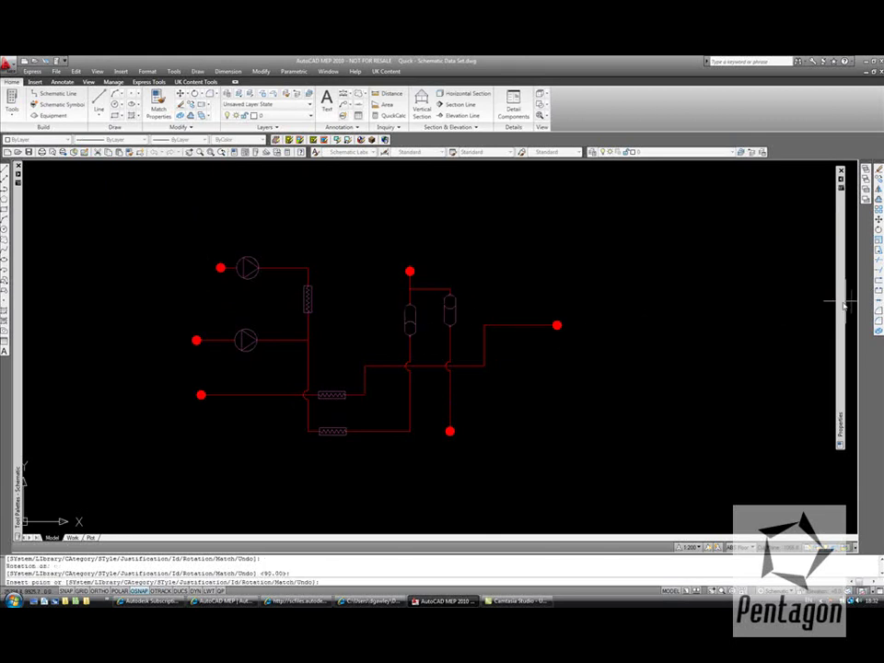
Insert a rotated Temperature Sensor symbol on the stepped line's upper-right segment and finish adding symbols
mouse_move(844, 305)
click(801, 241)
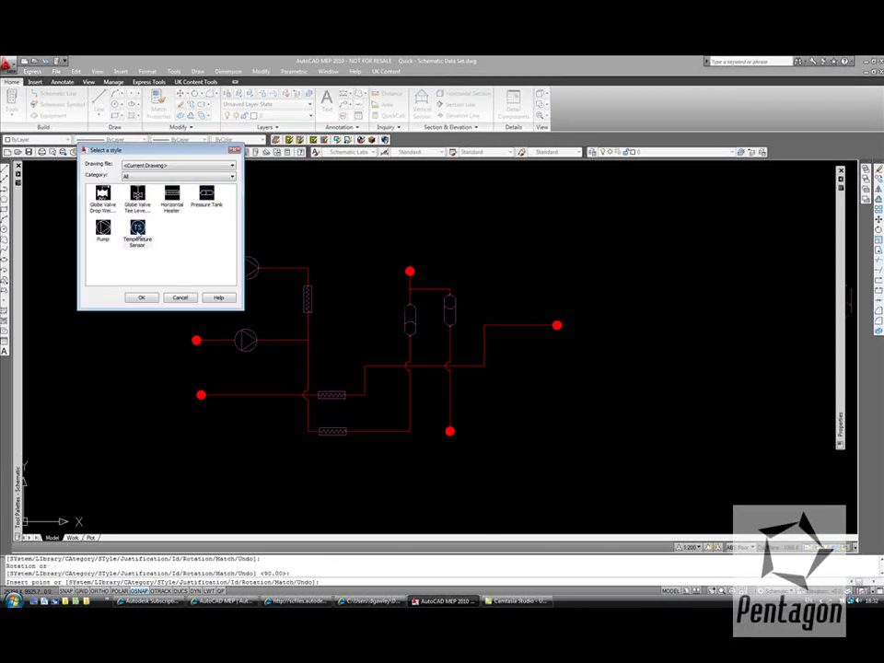
double_click(137, 234)
click(514, 324)
click(534, 356)
right_click(497, 288)
click(506, 295)
Shift the left pressure tank slightly to the right together with its connected line, and deselect it
middle_drag(436, 328, 476, 335)
scroll(477, 336, up, 5)
click(447, 330)
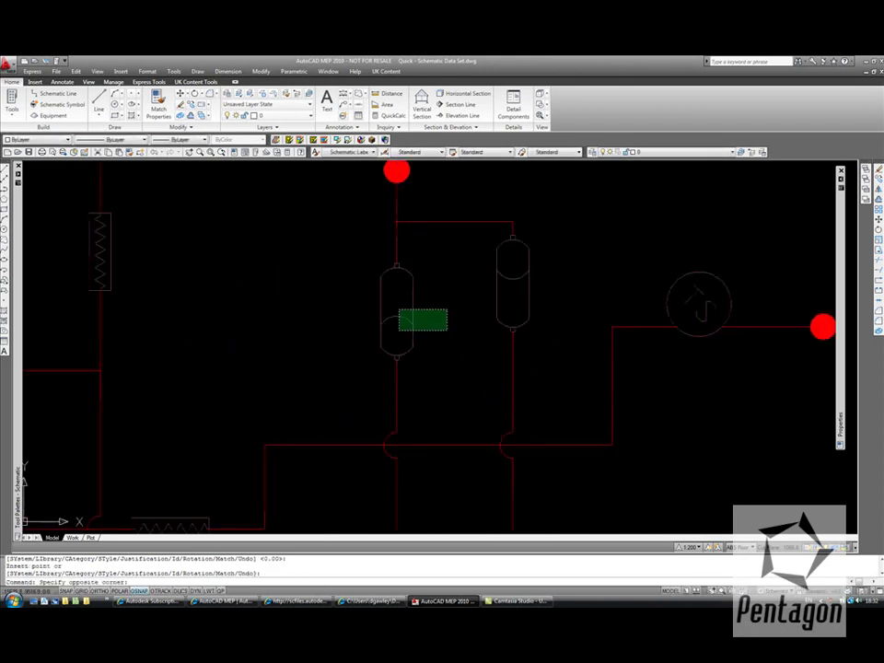
click(407, 329)
click(396, 264)
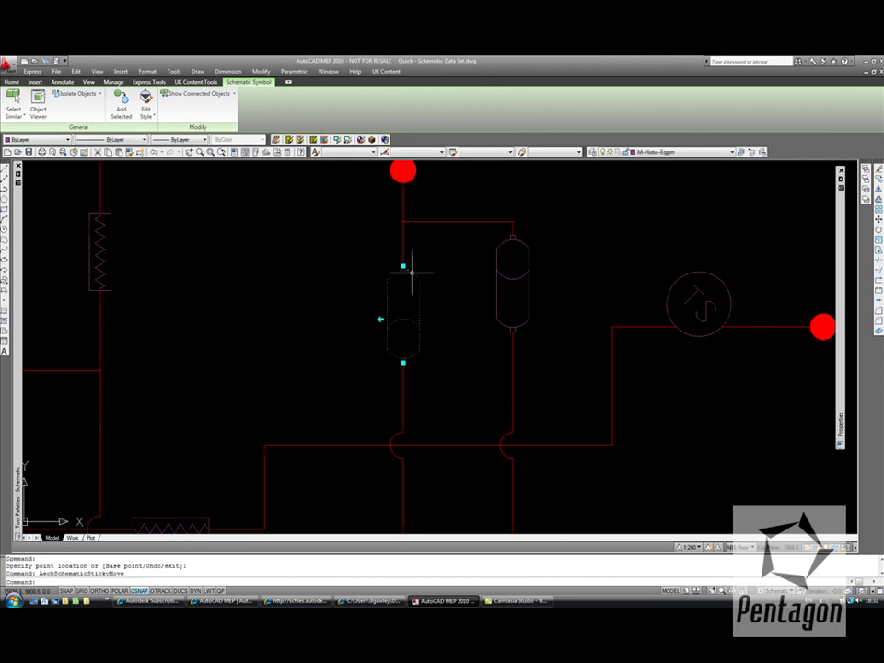
scroll(396, 295, down, 5)
key(Escape)
scroll(458, 338, up, 3)
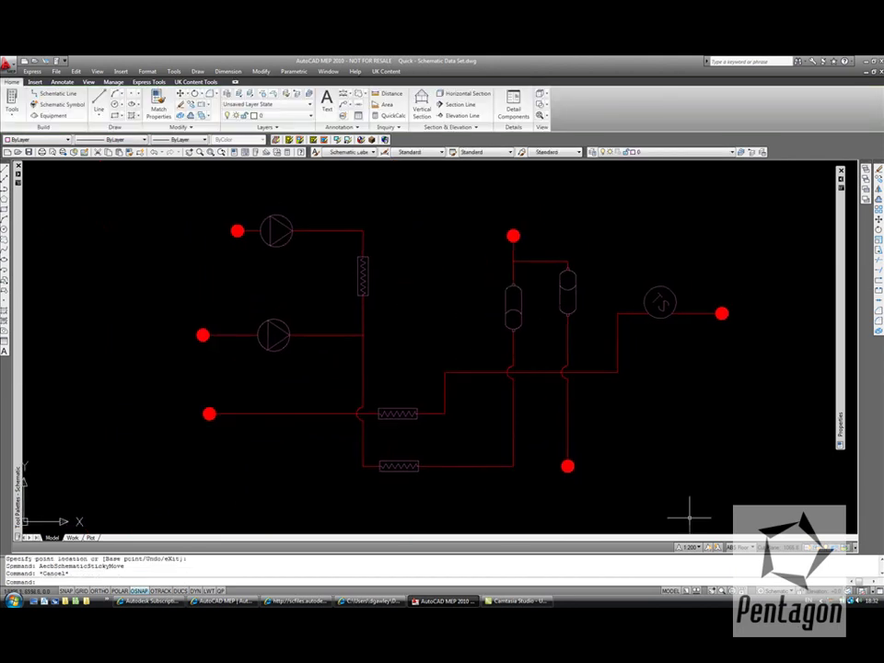
Switch the annotation scale to 1:100, 1:150 and 1:200 to compare symbol sizes, and leave it at 1:100
click(702, 547)
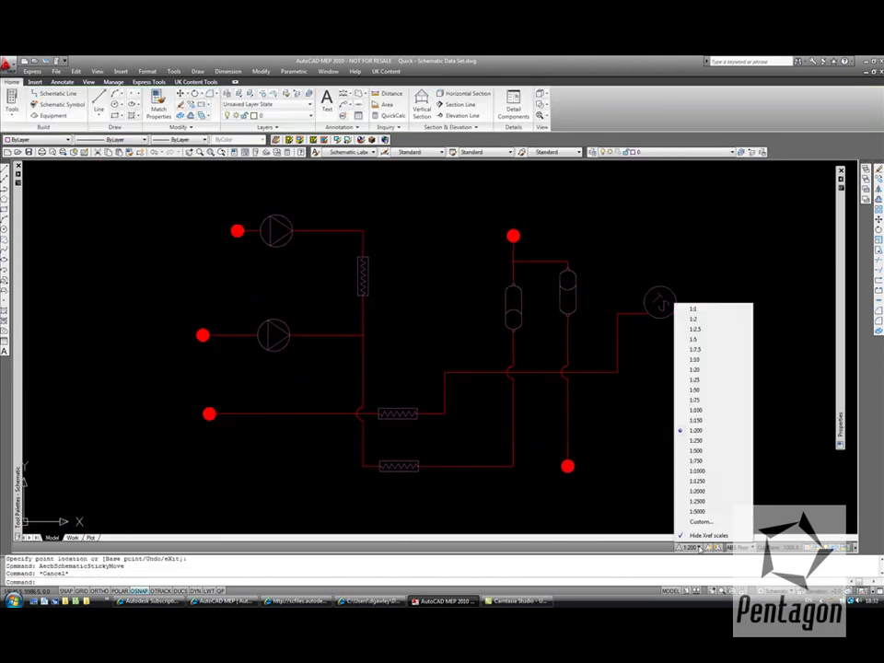
click(706, 410)
click(699, 547)
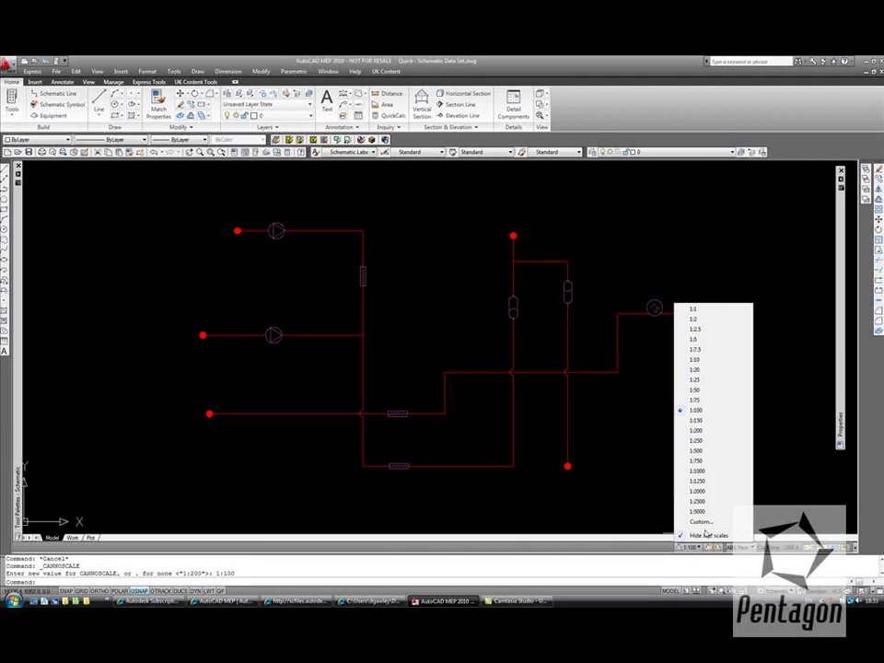
click(703, 421)
click(693, 547)
click(701, 432)
click(693, 547)
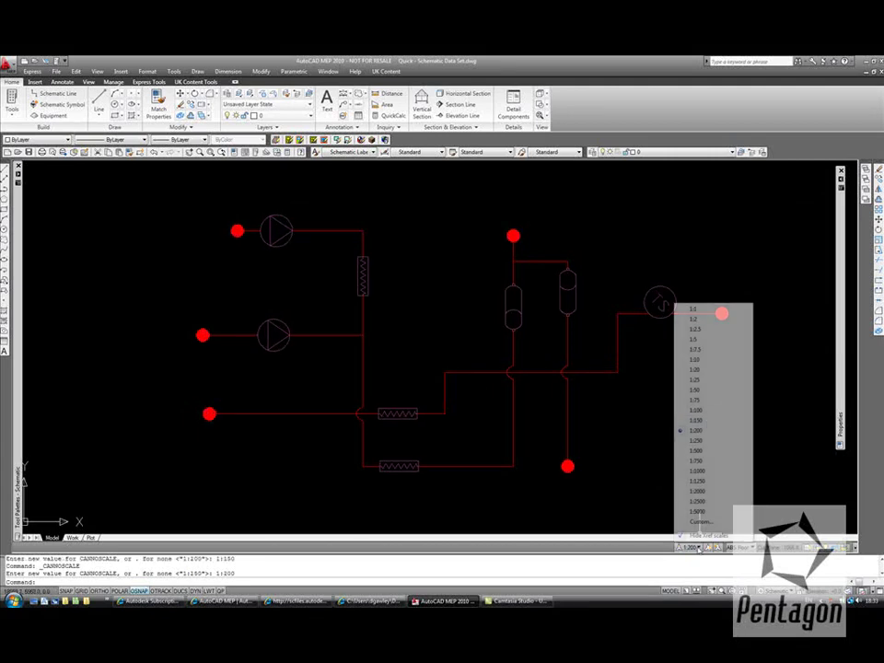
click(705, 410)
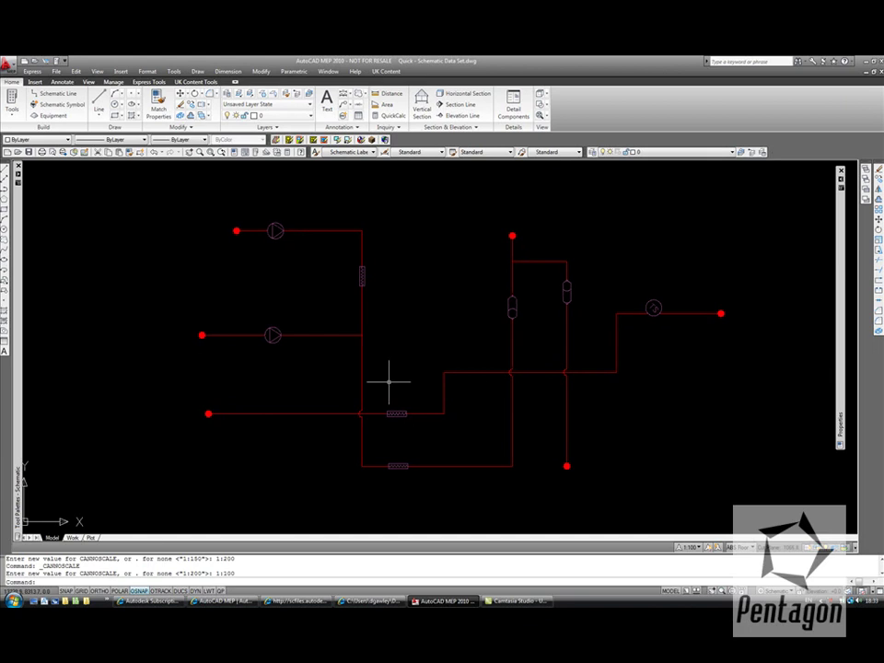
Copy the middle line's pump onto the stepped line's lower-left segment and to a second position on the middle line
text(cp)
key(Return)
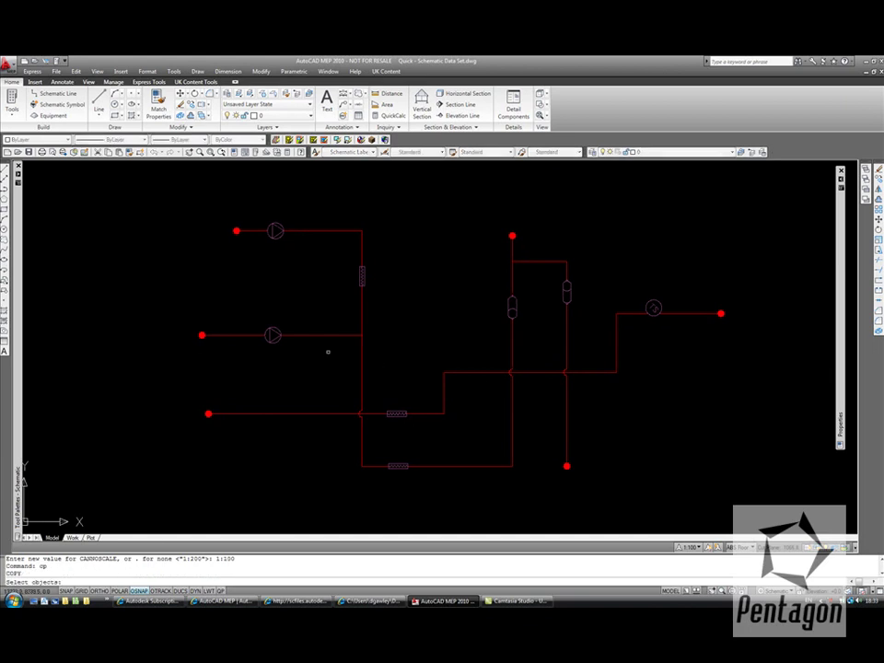
click(288, 354)
key(Return)
click(275, 335)
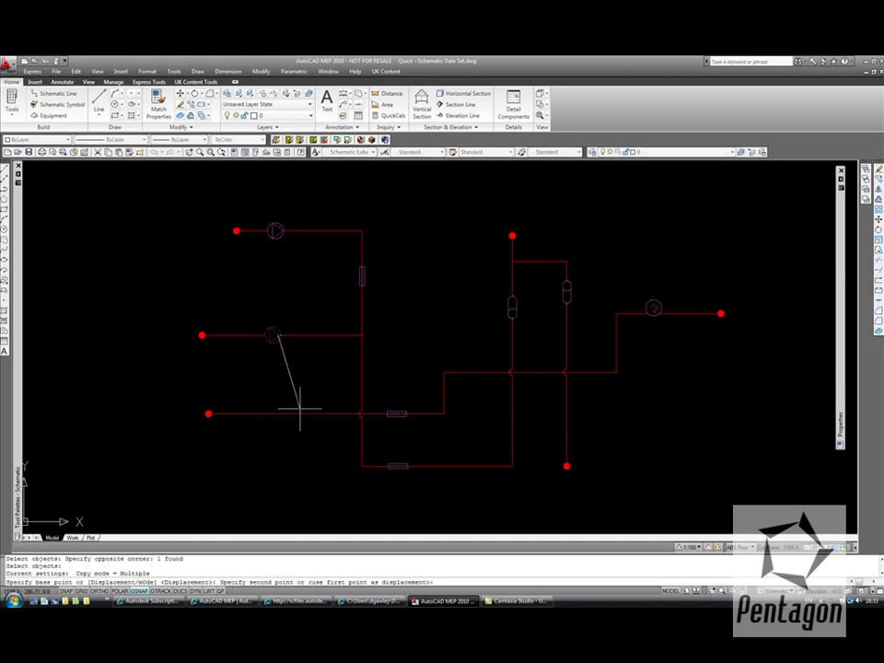
click(292, 413)
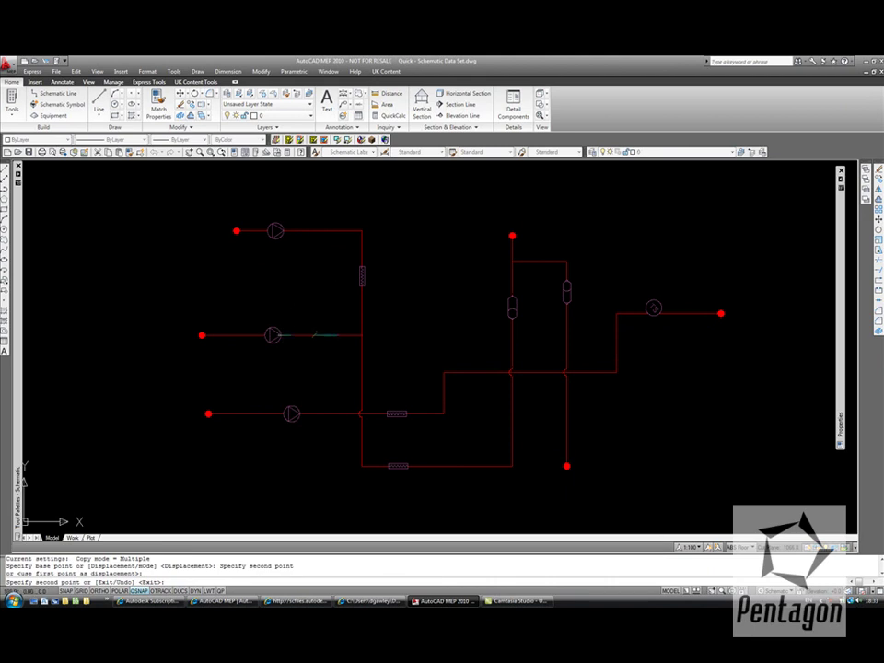
click(311, 336)
key(Escape)
middle_drag(430, 365, 409, 365)
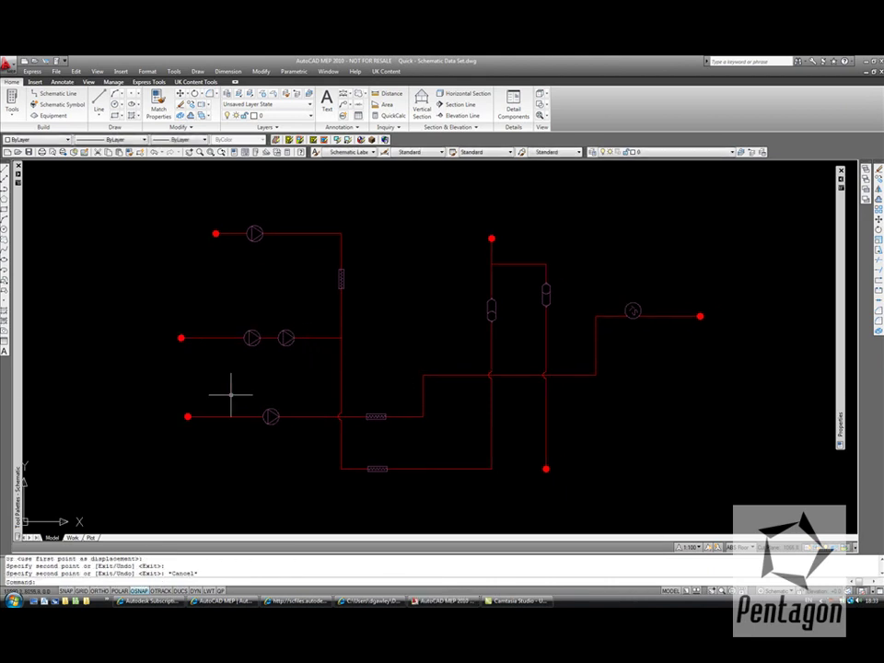
Add a System Label to the middle-left line between its end dot and the first pump
mouse_move(23, 429)
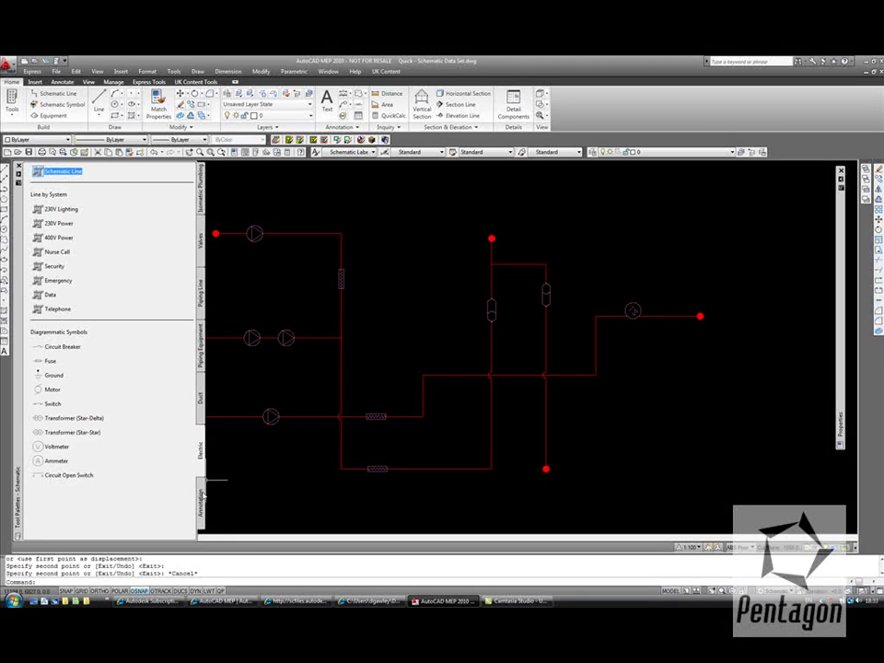
click(201, 497)
click(52, 199)
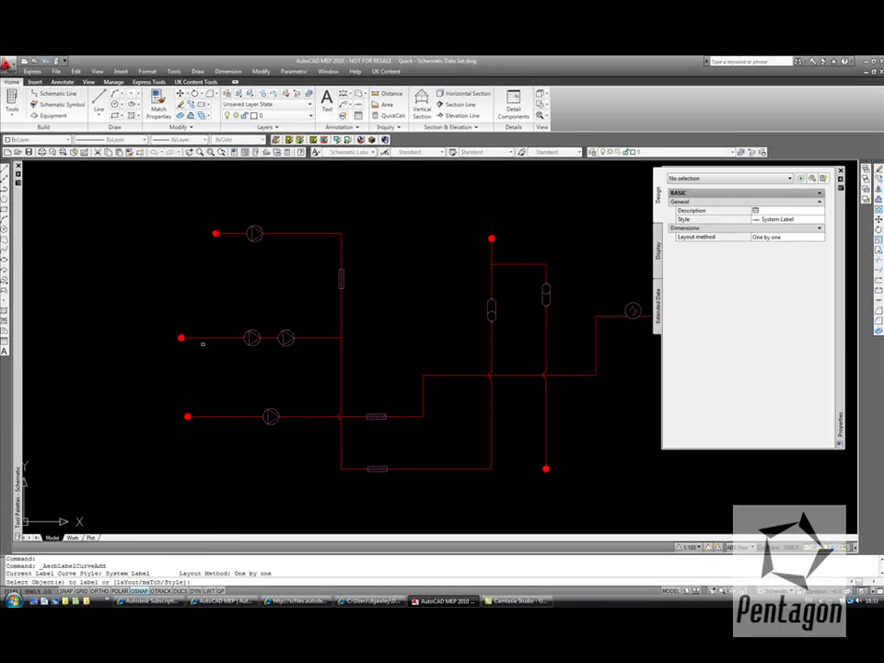
scroll(196, 338, up, 2)
click(209, 331)
right_click(217, 335)
click(230, 340)
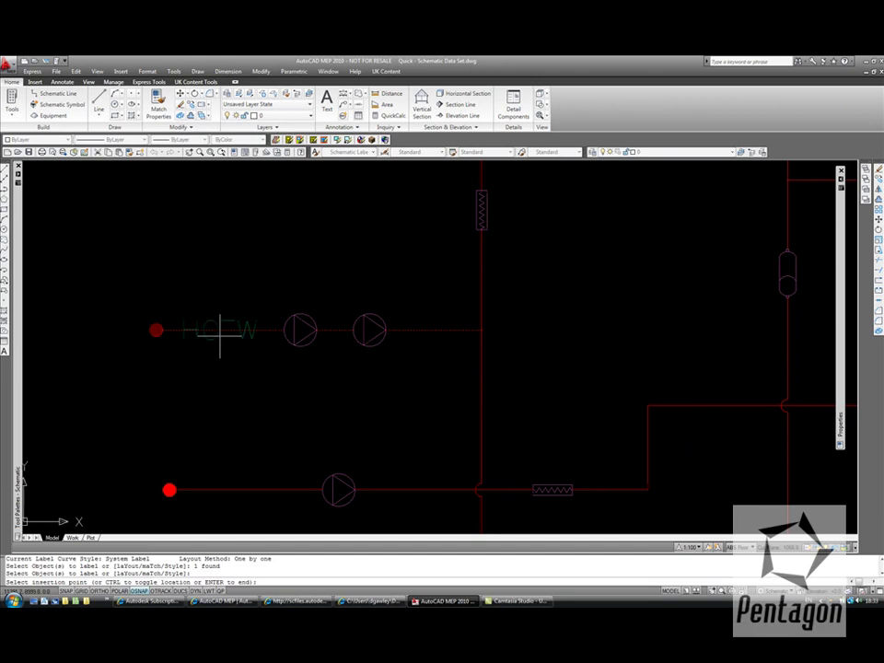
click(220, 334)
scroll(220, 333, down, 4)
Add System Labels to the left vertical segment below the heater and to the top line beside its pump
scroll(307, 319, up, 3)
click(338, 301)
right_click(339, 300)
click(355, 304)
click(343, 303)
middle_drag(342, 302, 326, 381)
click(254, 257)
right_click(257, 262)
click(274, 268)
click(259, 267)
Add a System Label to the stepped line's middle horizontal segment and end the labelling command
scroll(430, 389, down, 3)
scroll(404, 359, up, 5)
click(393, 359)
key(Return)
click(415, 361)
right_click(375, 326)
click(395, 331)
scroll(384, 329, down, 5)
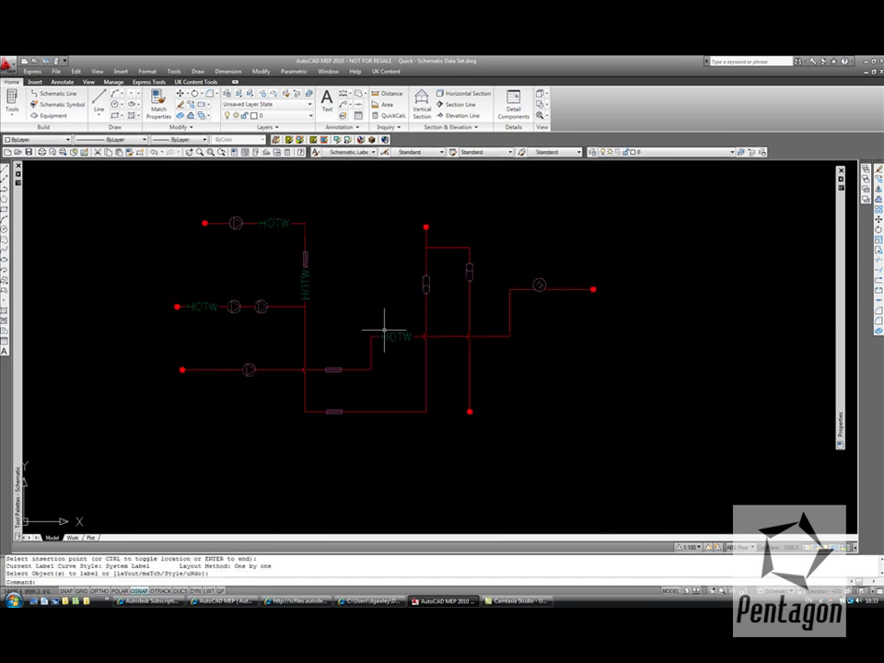
Start adding a Schematic Symbols schedule table and window-select the entire schematic as the objects to schedule
scroll(426, 283, down, 8)
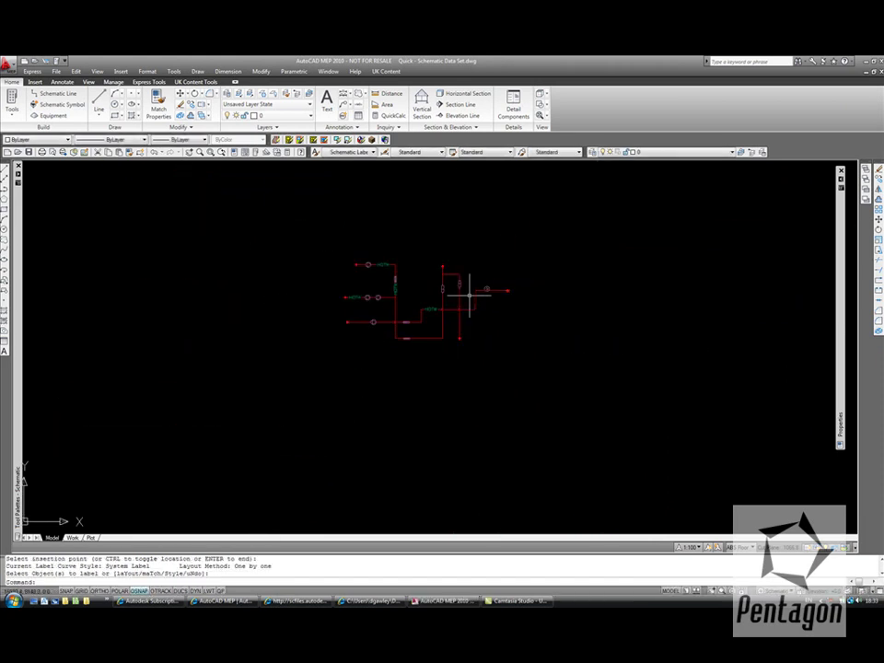
scroll(444, 320, up, 6)
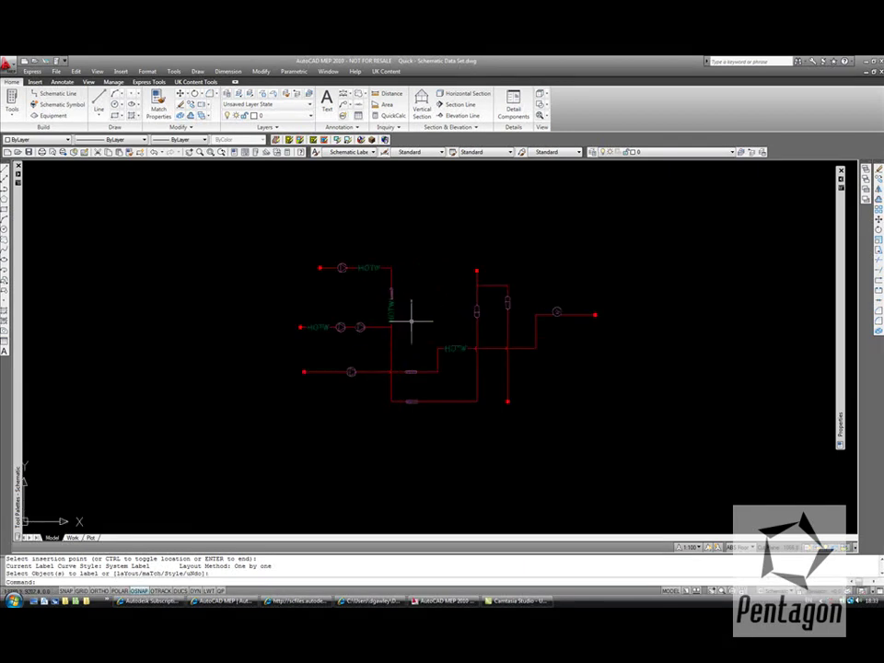
scroll(412, 321, down, 1)
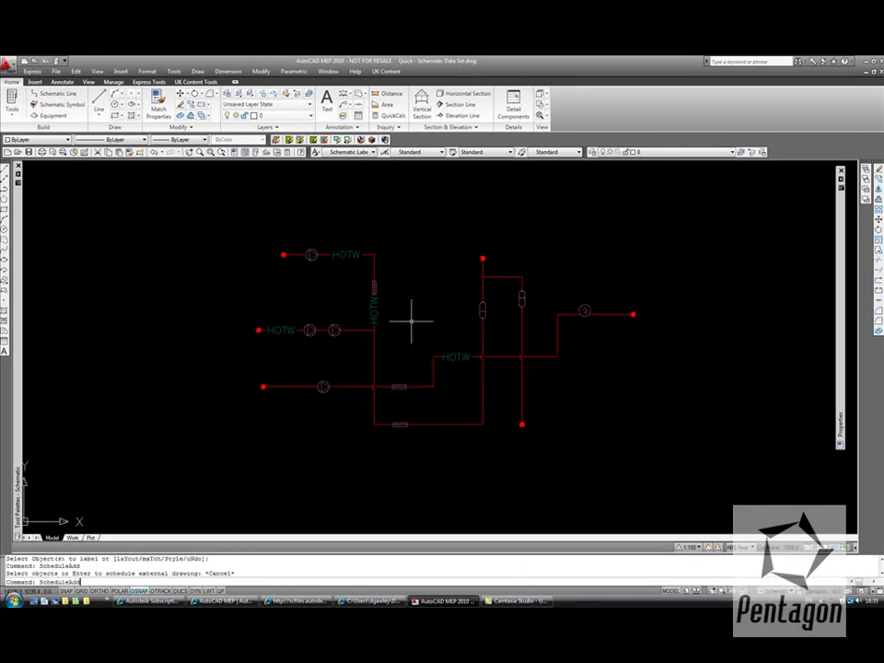
key(Return)
scroll(412, 322, down, 2)
mouse_move(838, 279)
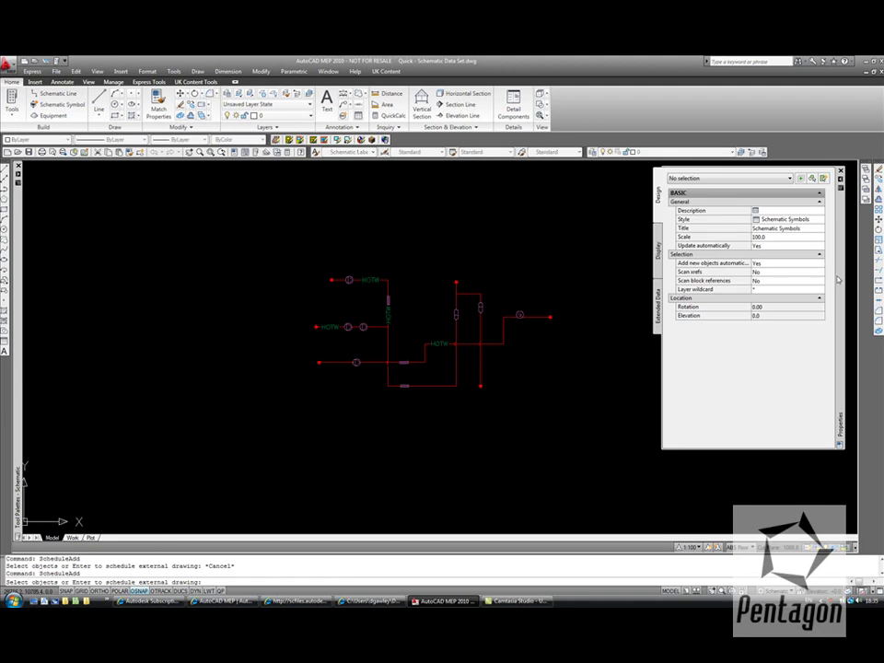
click(628, 245)
click(284, 433)
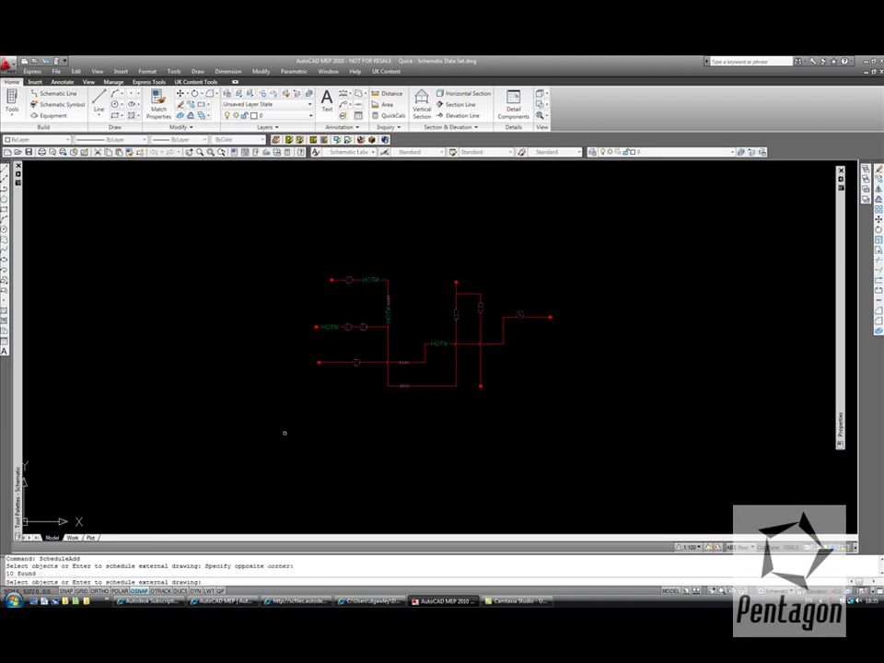
Finish the object selection and place the Schematic Symbols schedule table in the empty area right of the schematic
scroll(474, 343, up, 3)
scroll(473, 273, down, 2)
key(Return)
click(508, 279)
click(597, 387)
scroll(566, 389, up, 3)
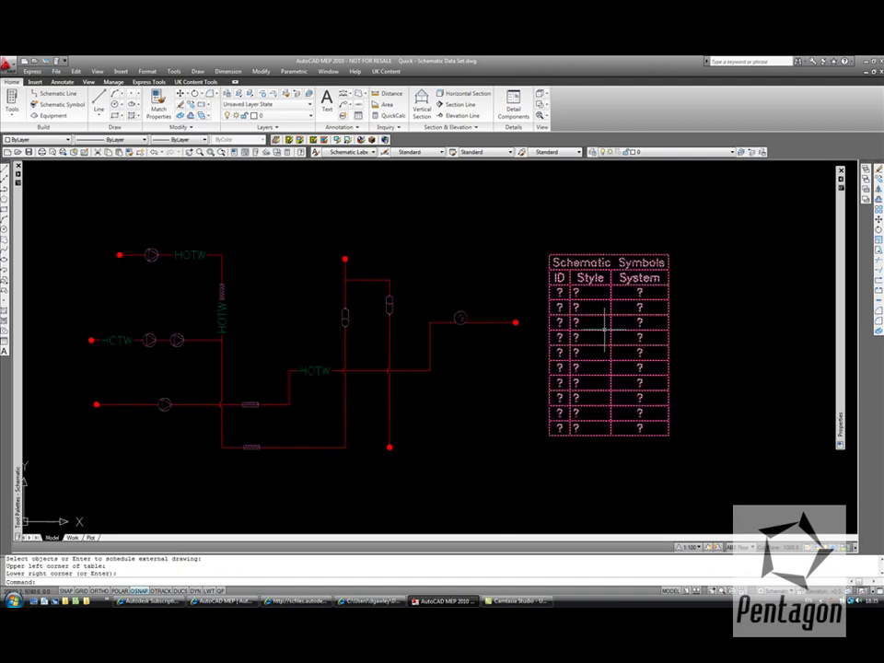
Add all property sets to the objects in the Schematic Symbols schedule table
click(624, 306)
right_click(627, 306)
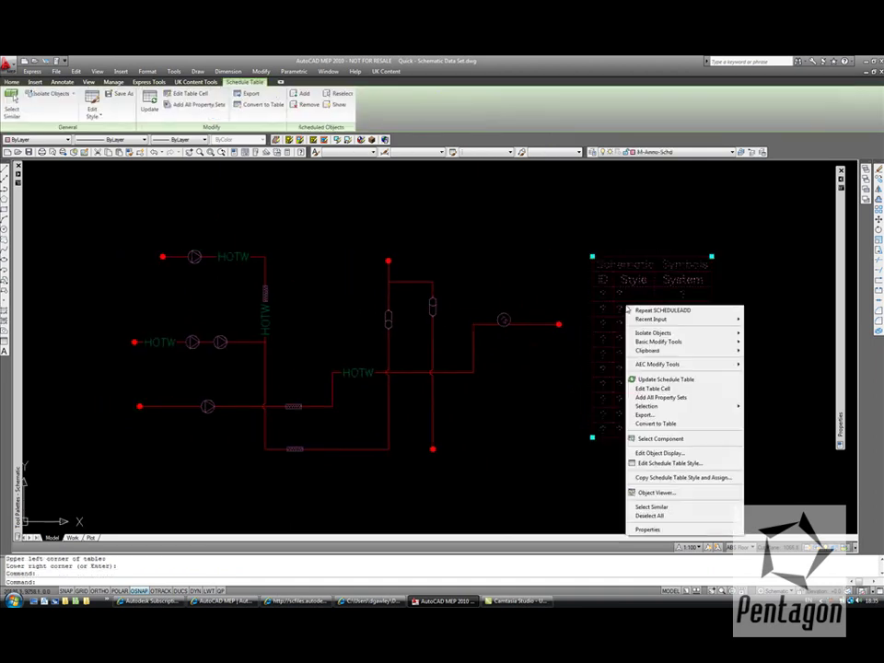
click(669, 397)
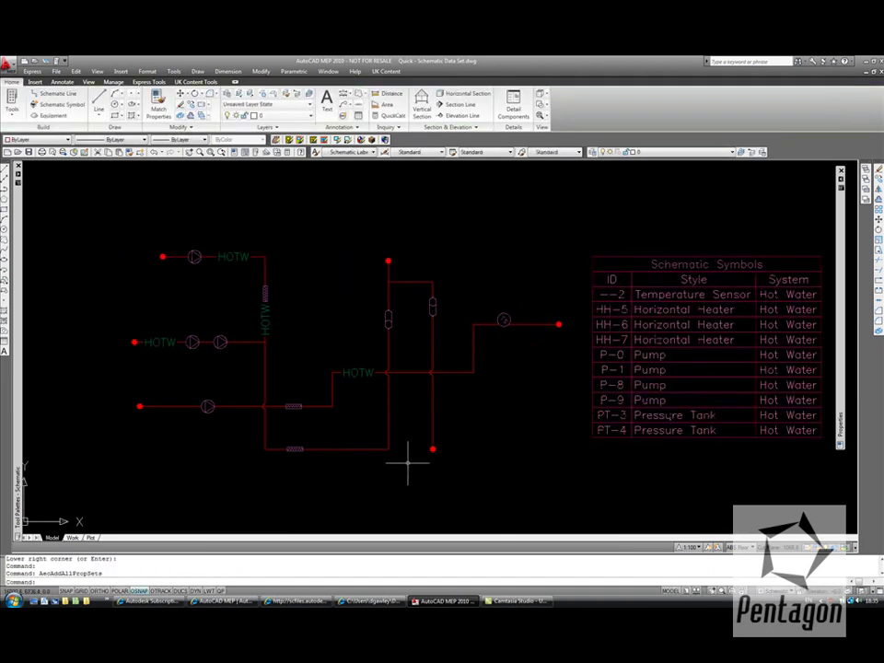
Copy the rightmost line's pressure tank further down its own line, onto the neighbouring vertical line and onto the bottom horizontal segment
middle_drag(405, 459, 369, 425)
text(p)
key(Return)
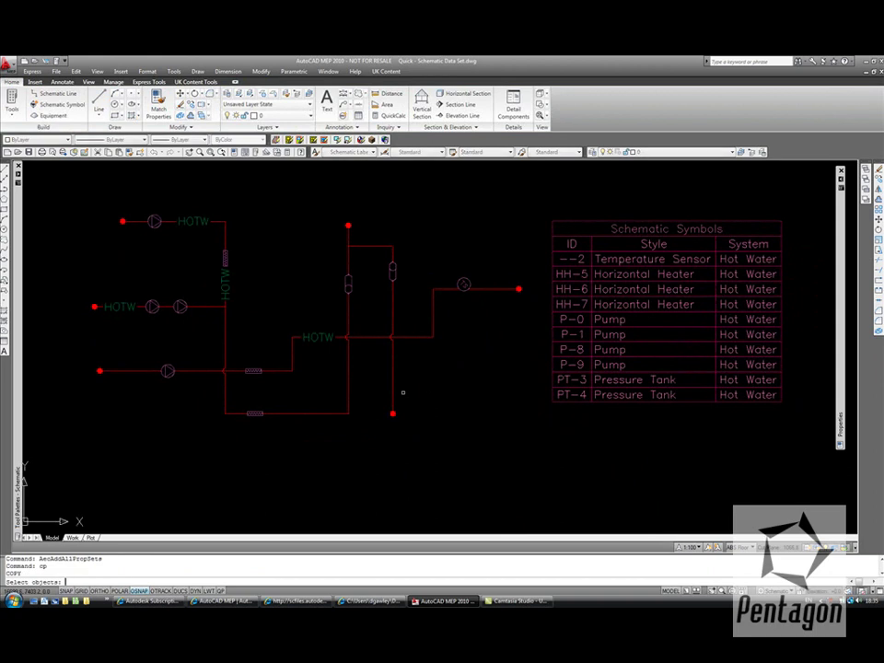
click(395, 267)
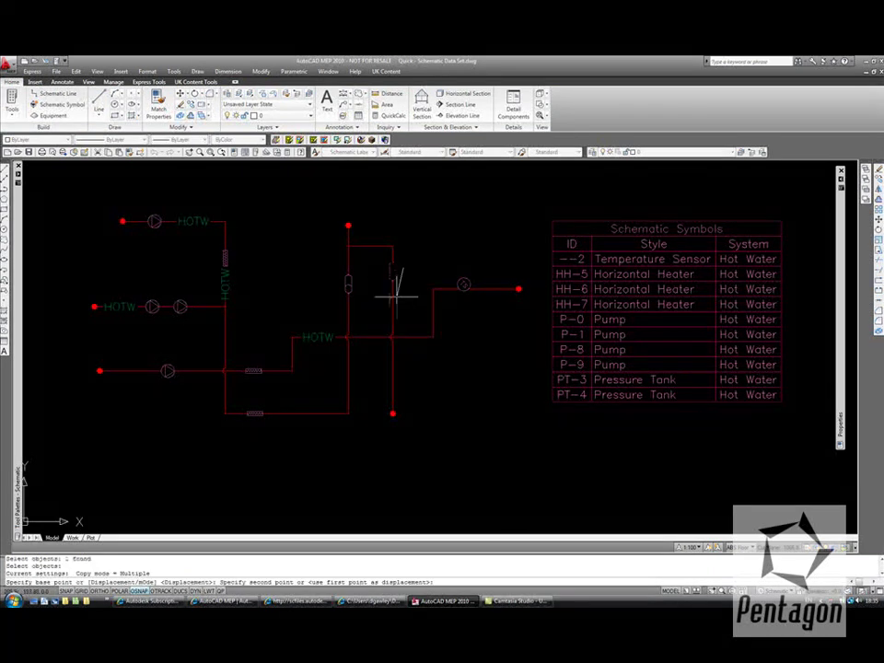
click(397, 370)
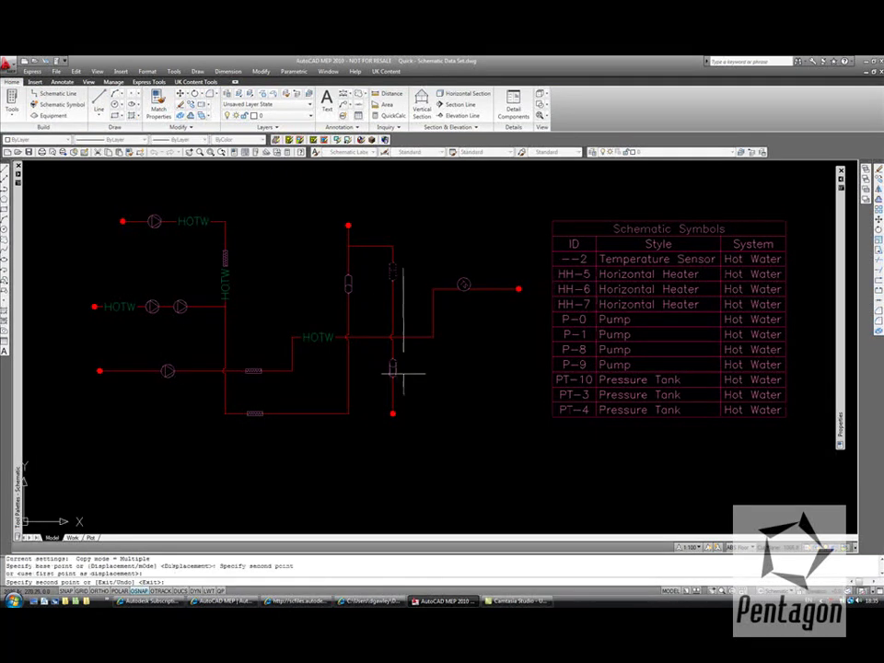
click(351, 374)
click(317, 414)
key(Escape)
click(670, 334)
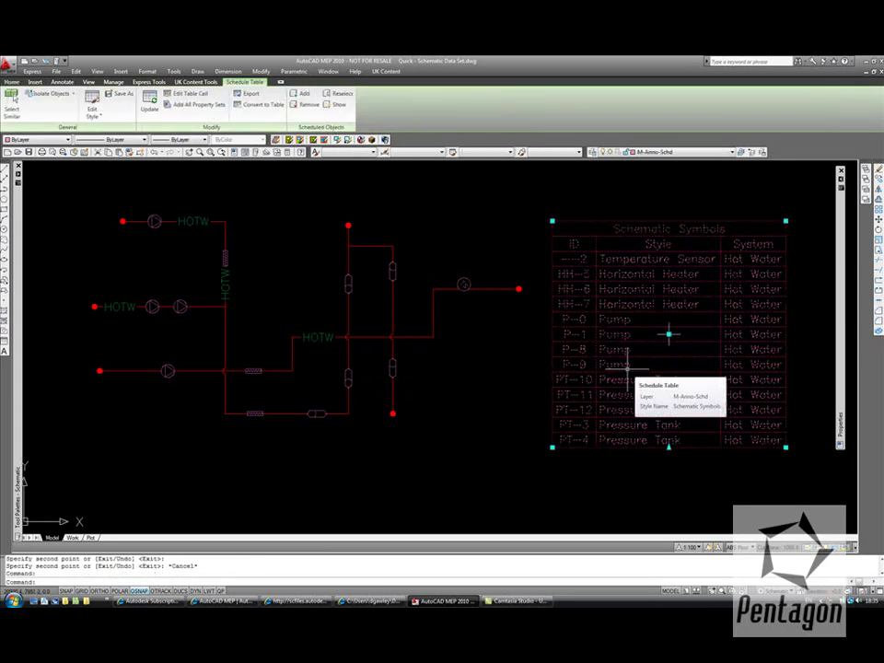
key(Escape)
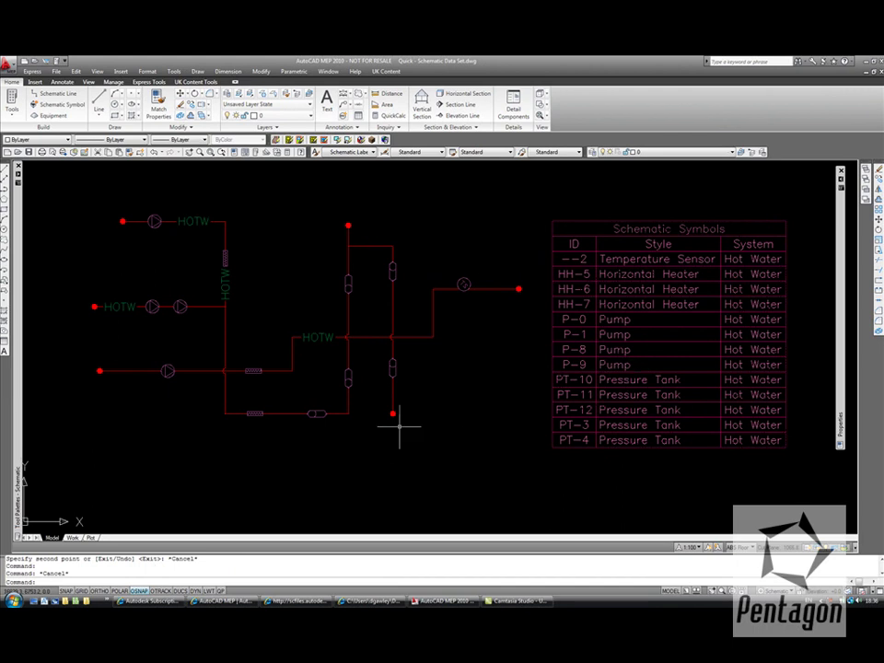
Switch to CustomerSymbols.dwg and examine its valve and pump symbols, CRAC unit, fan unit and buffer tank
click(328, 72)
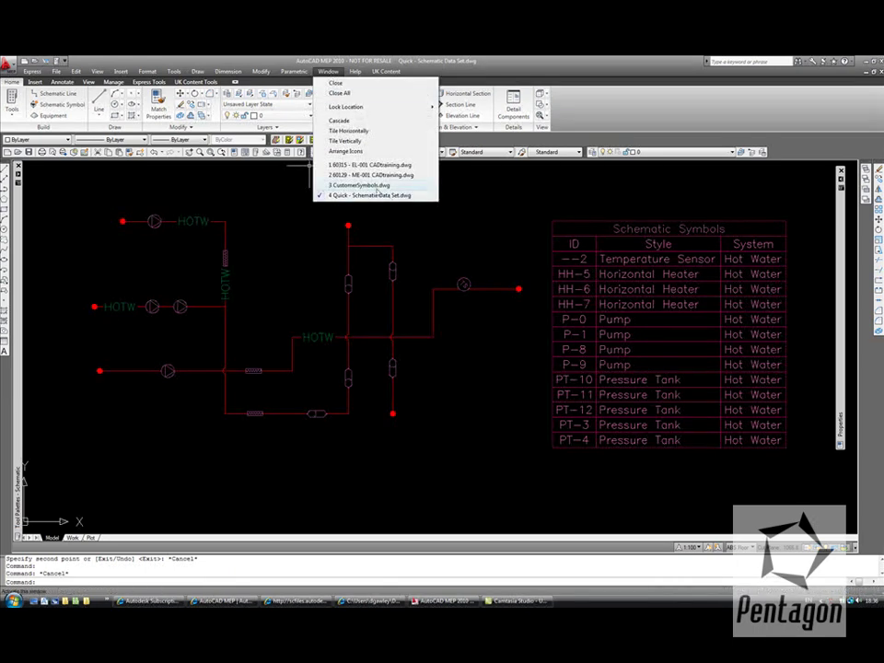
click(361, 186)
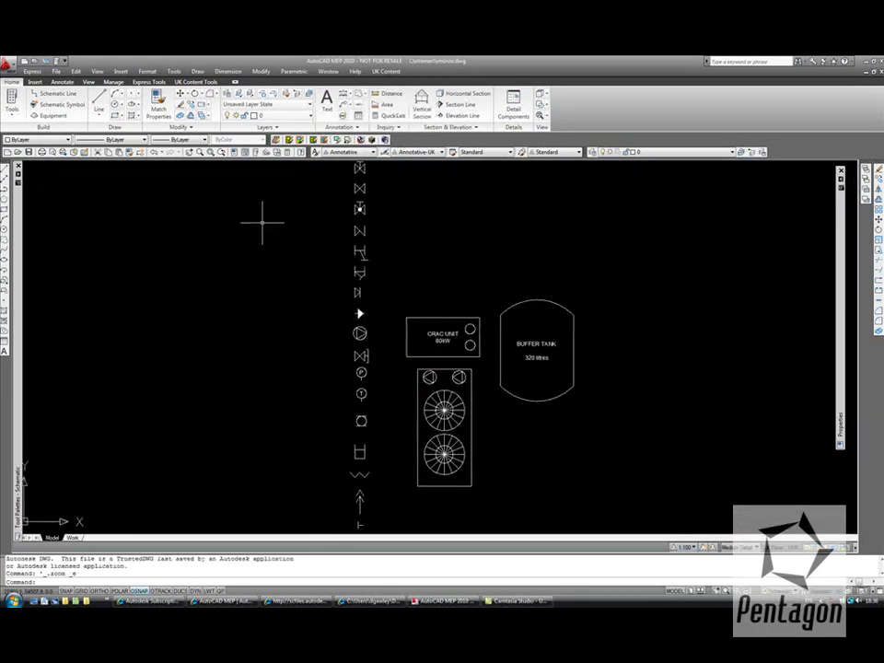
scroll(461, 428, up, 3)
scroll(364, 391, up, 2)
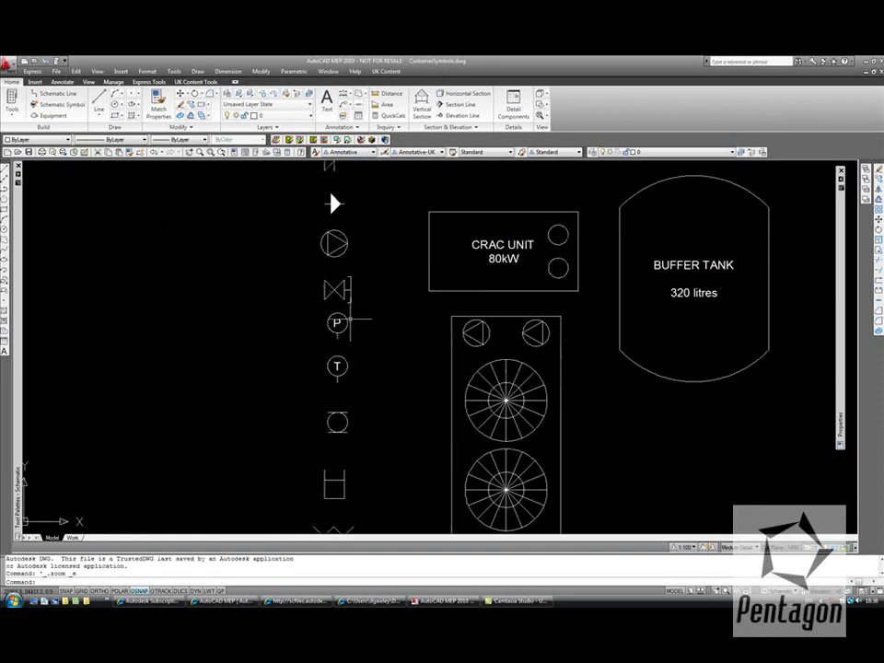
mouse_move(337, 247)
middle_down()
mouse_move(329, 394)
mouse_move(306, 450)
mouse_move(250, 250)
middle_up()
middle_drag(662, 344, 610, 341)
middle_drag(525, 352, 533, 363)
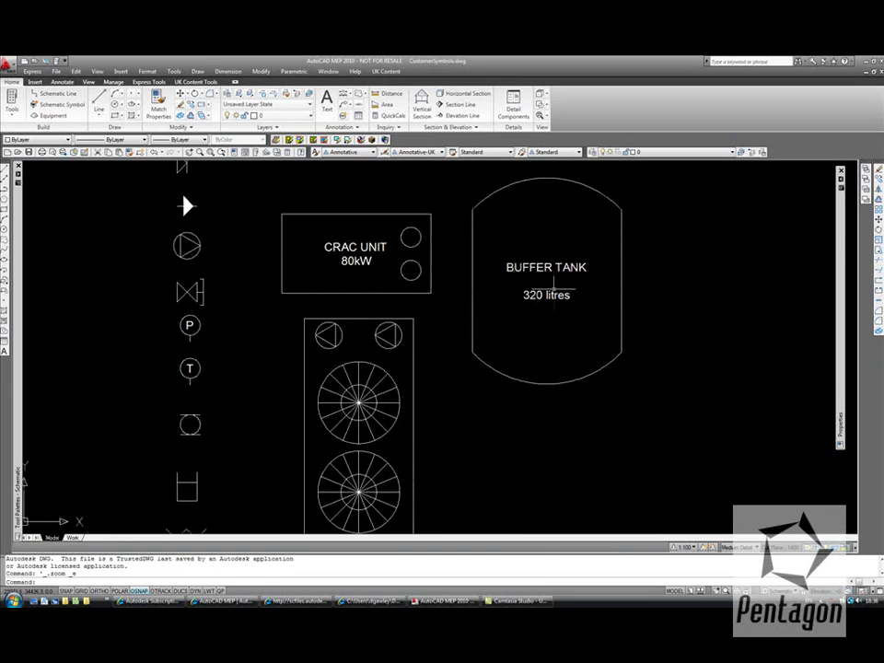
scroll(566, 335, down, 4)
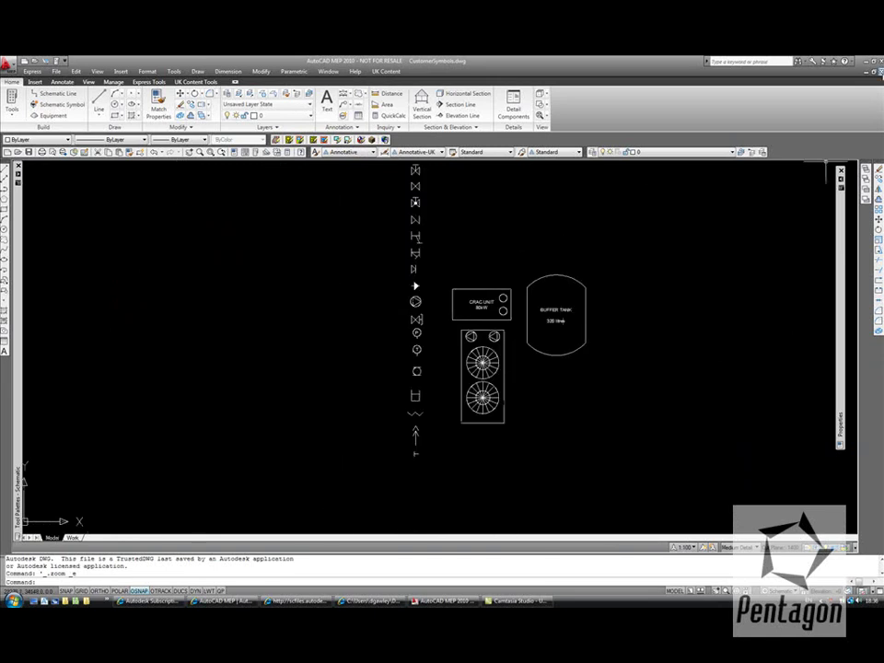
Close the CustomerSymbols drawing and return to the hot water schematic
click(880, 72)
click(440, 349)
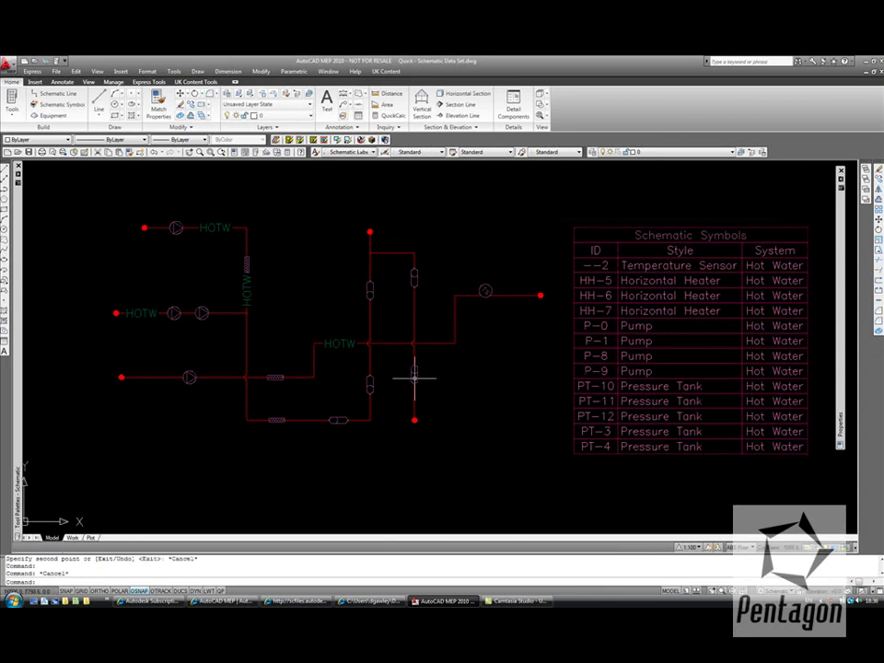
middle_drag(340, 335, 374, 334)
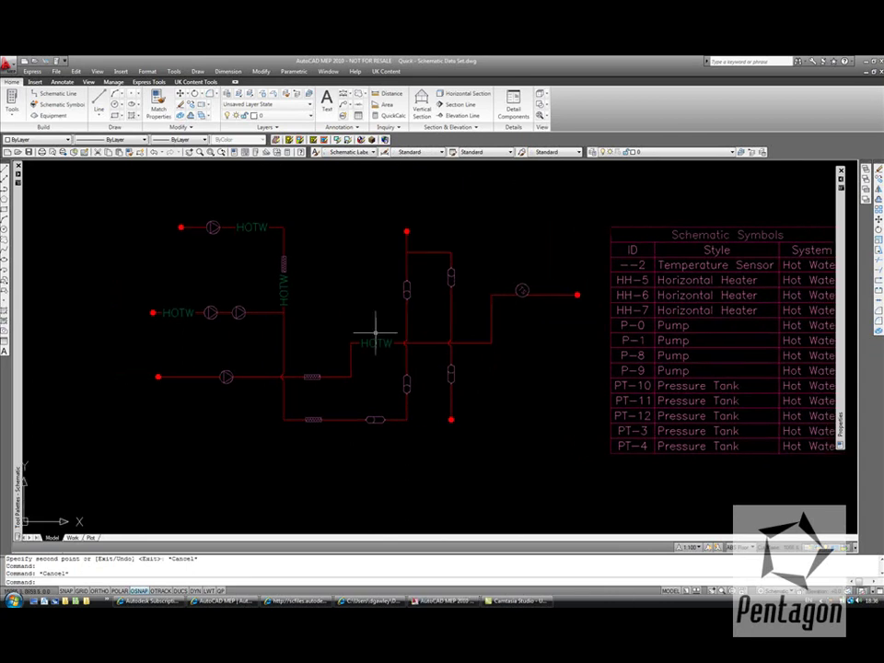
Start a new symbol conversion script from Batch Convert Symbols and choose CustomerSymbols.dwg on the Desktop as the drawing to convert
click(113, 82)
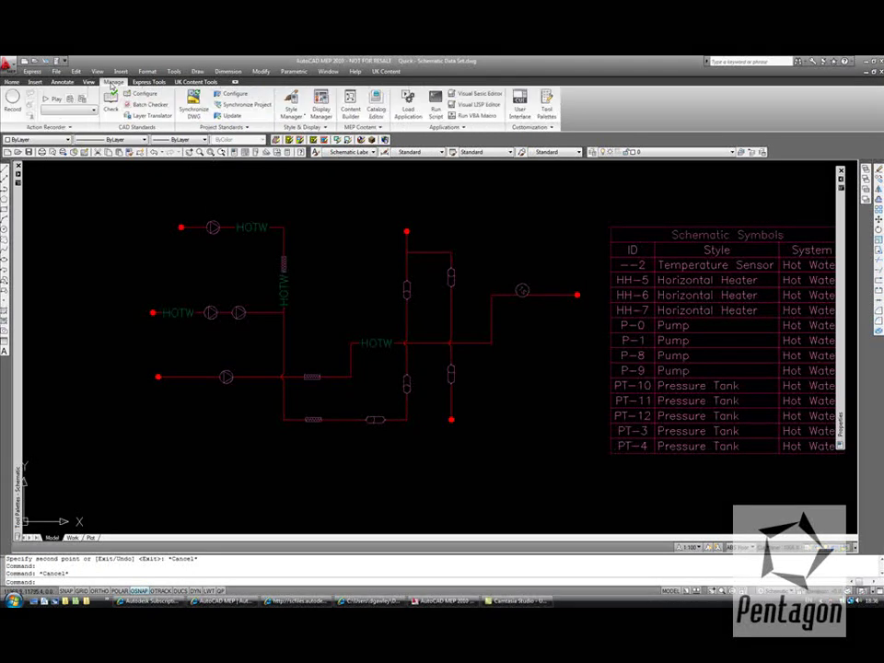
click(376, 110)
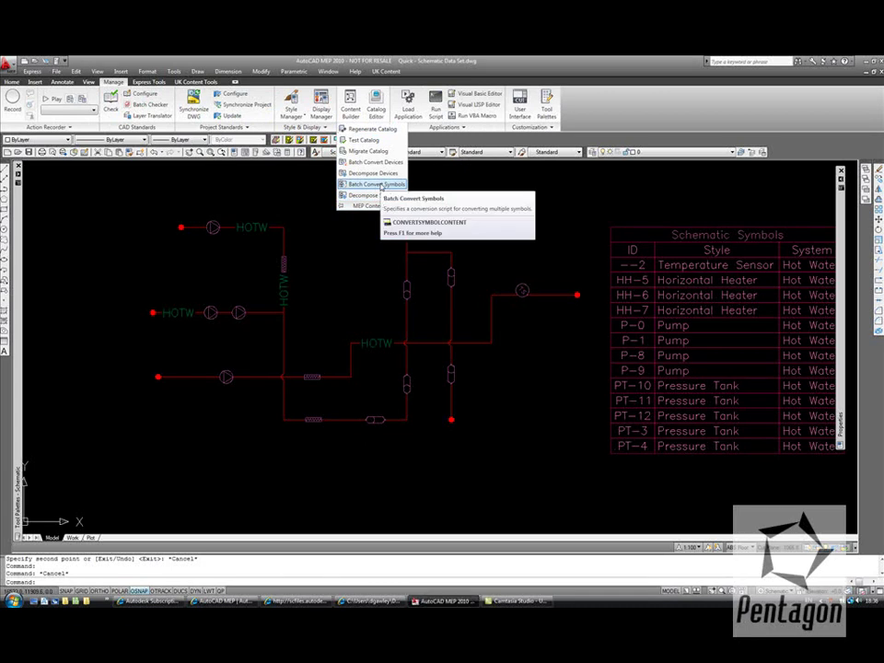
click(379, 184)
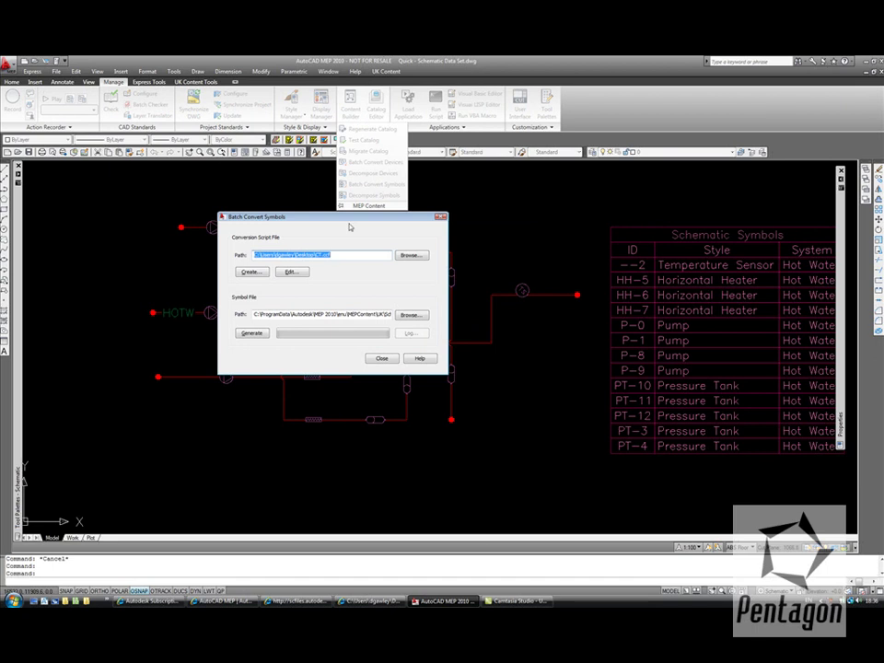
click(255, 272)
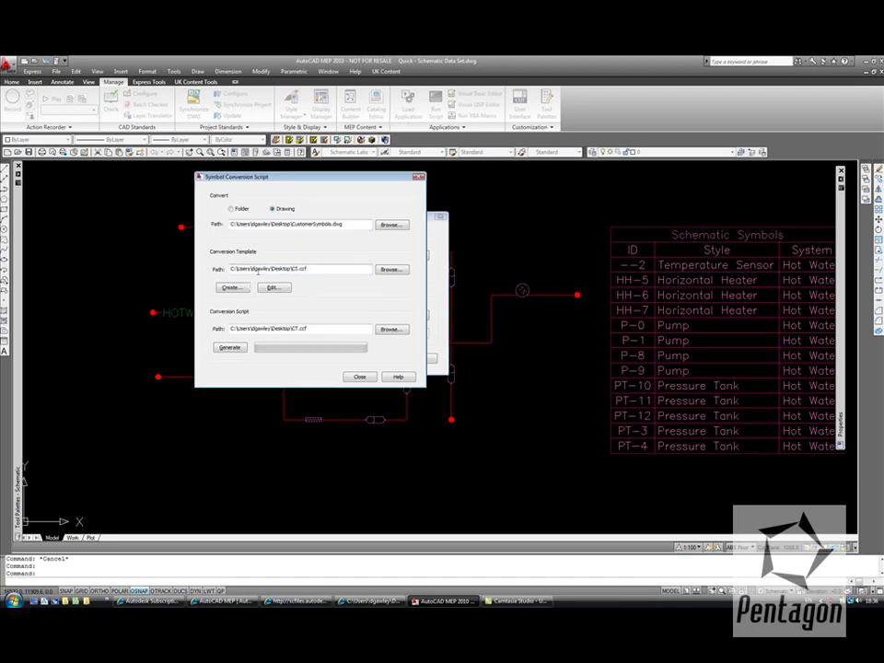
click(392, 226)
scroll(316, 296, down, 3)
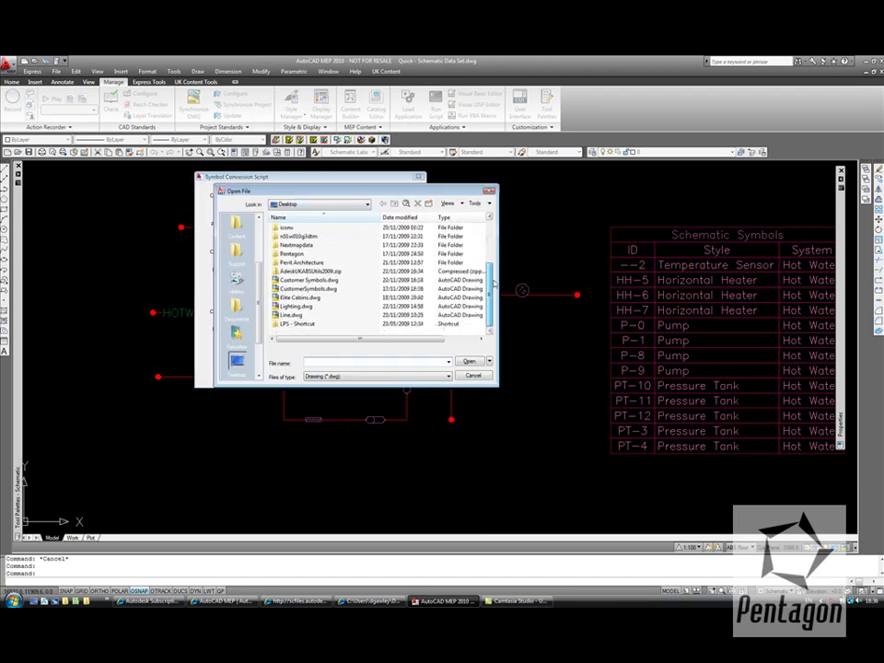
double_click(309, 288)
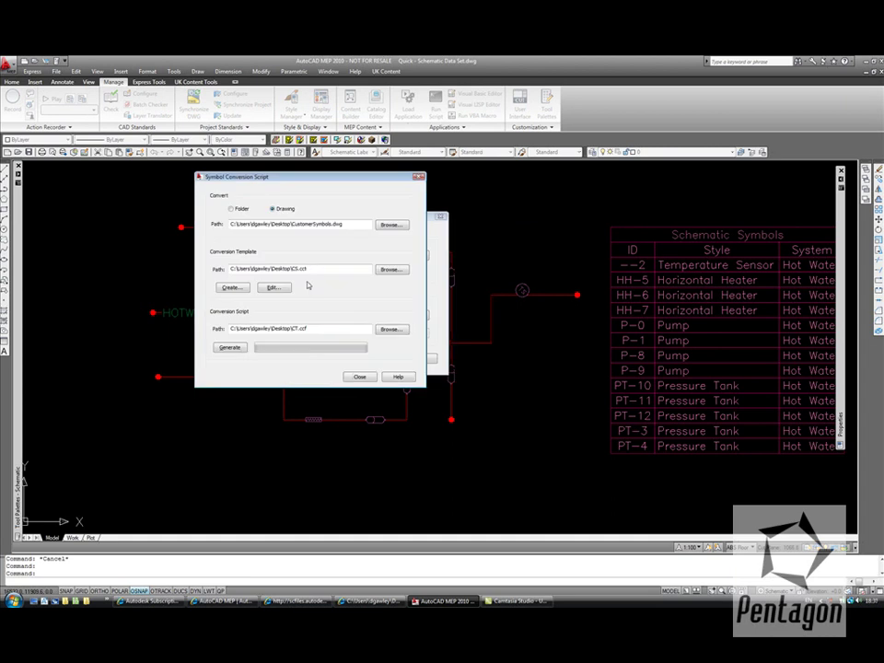
Create a new conversion template and save it on the Desktop as cs1.cct
click(241, 291)
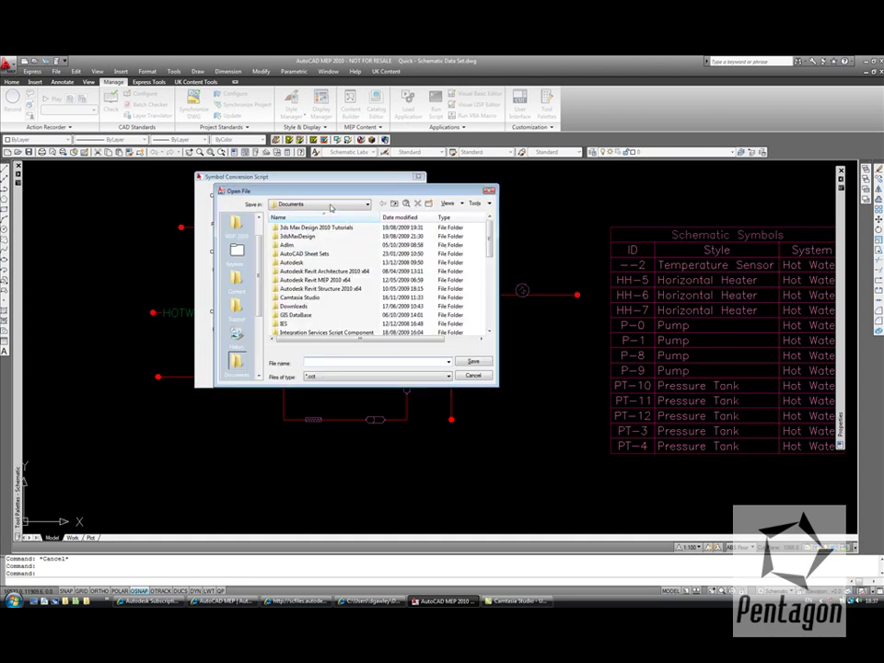
click(329, 206)
click(317, 213)
click(323, 362)
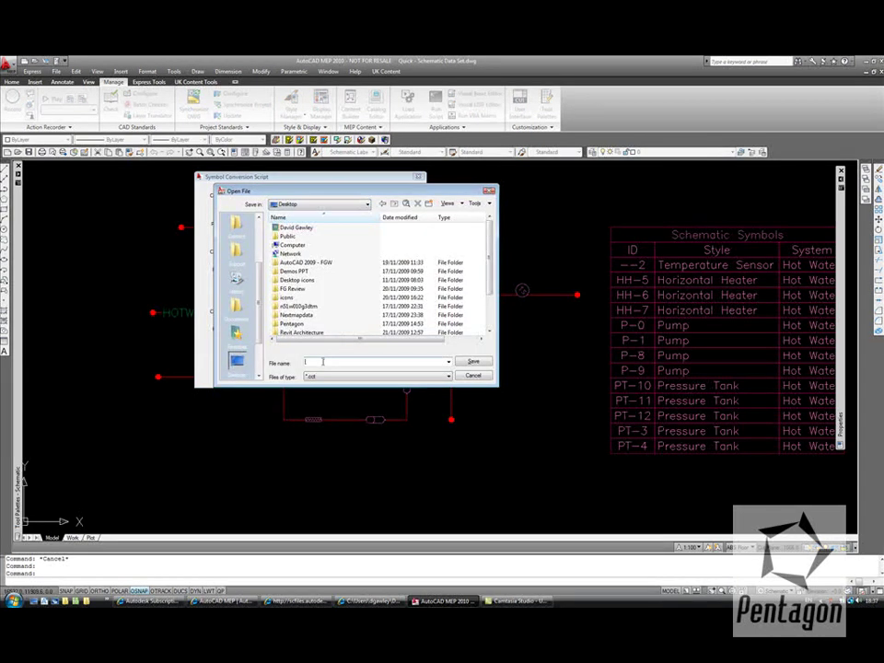
text(cs)
click(464, 361)
Set the conversion template's Annotation Scale to No and its Masking to Trace Geometry, and close the template settings
click(430, 278)
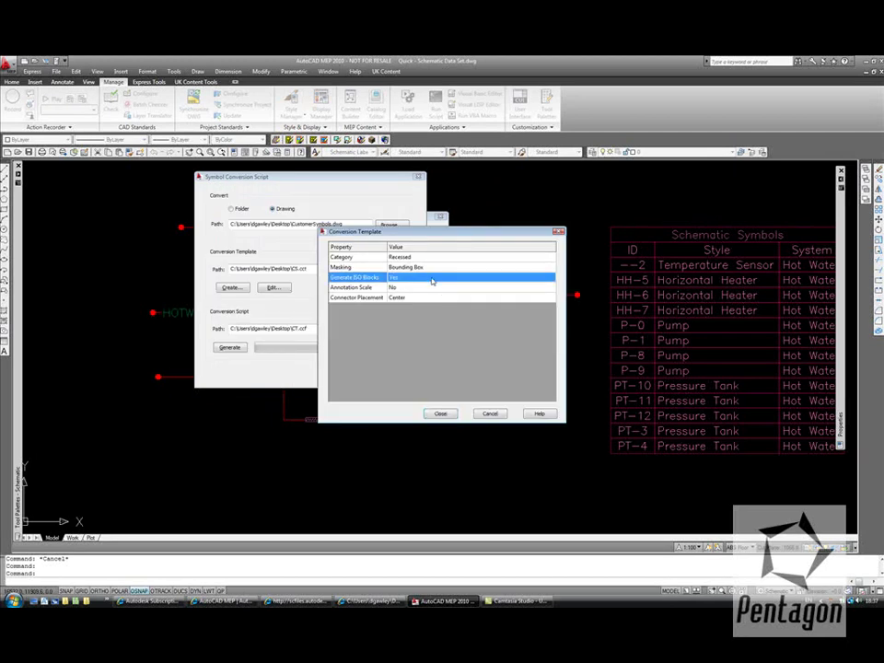
click(432, 279)
double_click(422, 288)
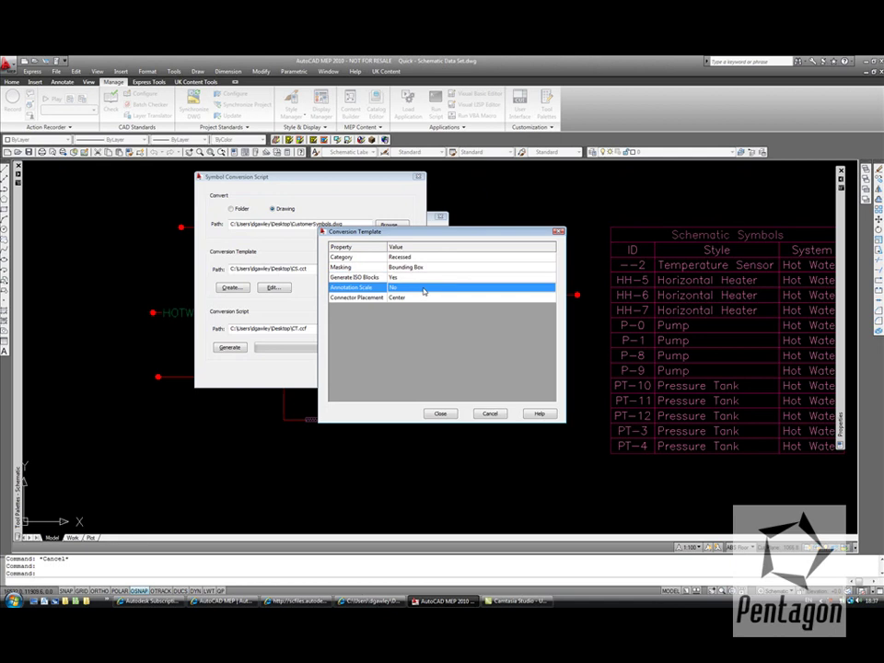
click(423, 289)
click(401, 307)
click(431, 267)
click(433, 267)
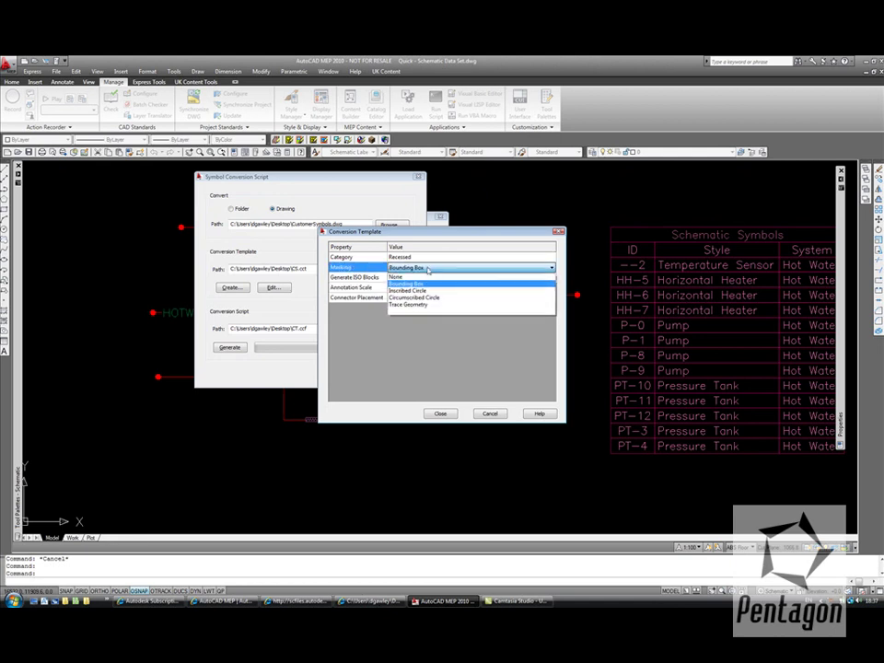
click(406, 304)
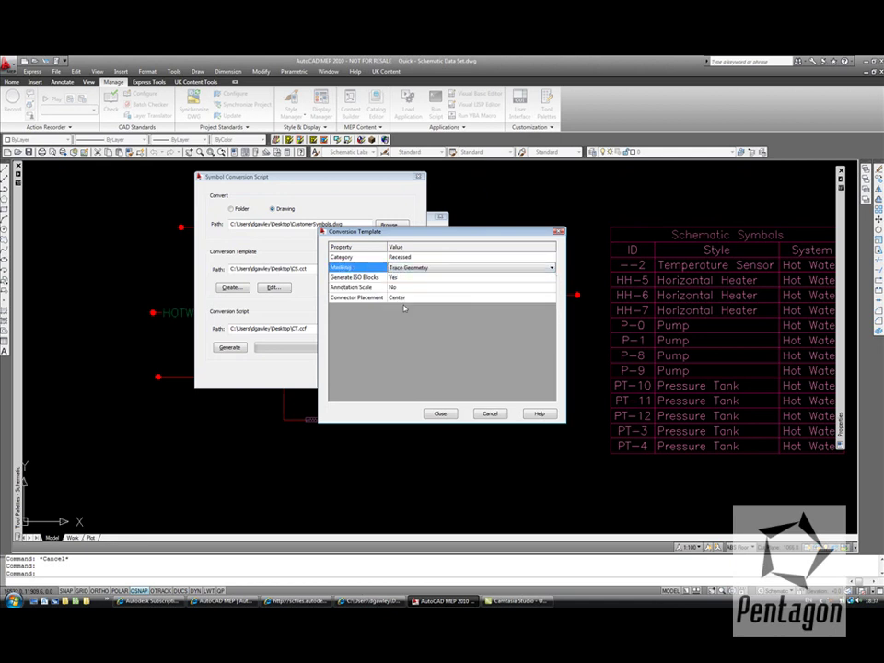
click(441, 414)
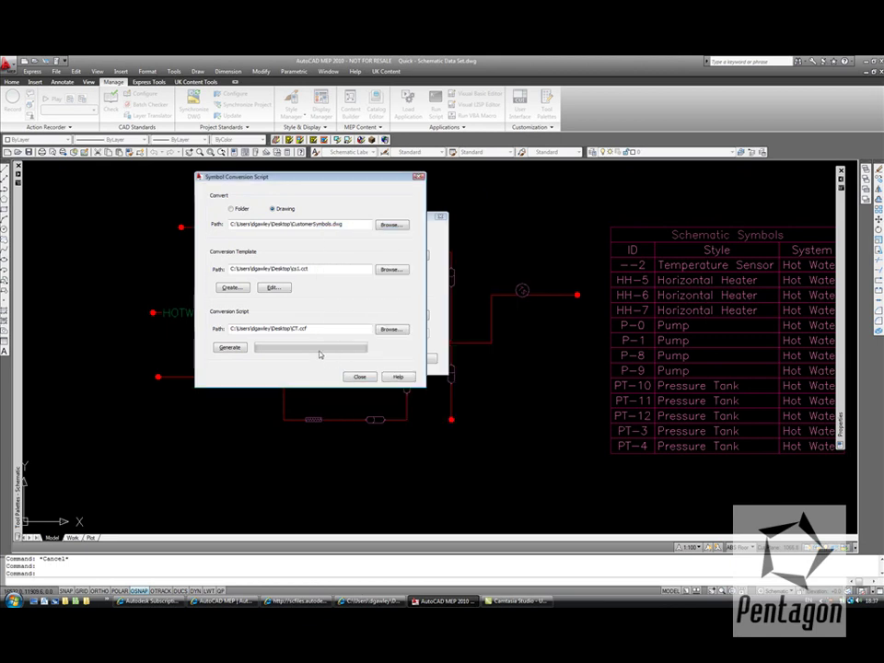
Save the conversion script as CT1 on the Desktop, generate it, and return to Batch Convert Symbols
click(391, 329)
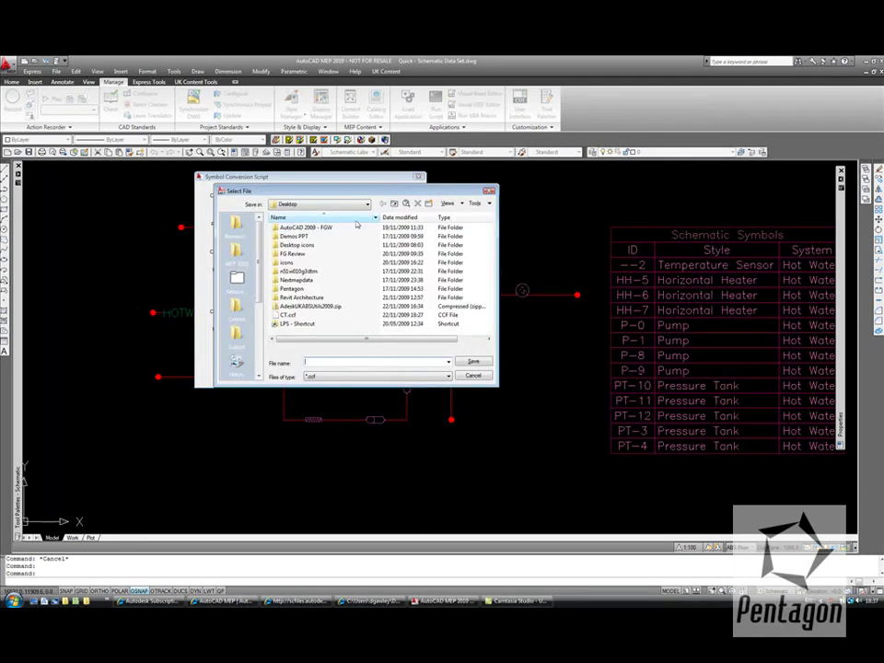
click(322, 203)
click(297, 213)
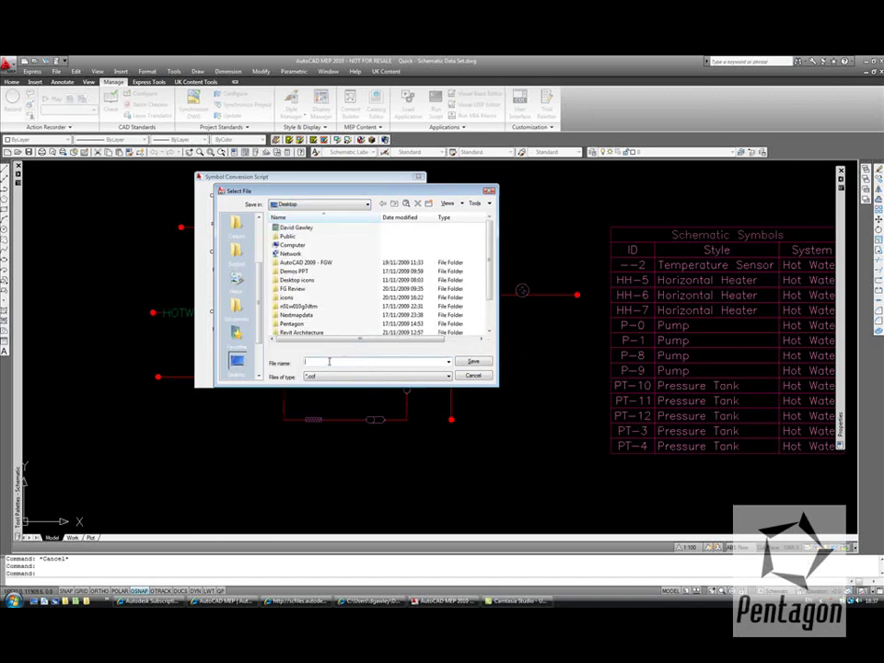
text(CT1)
click(472, 361)
click(230, 348)
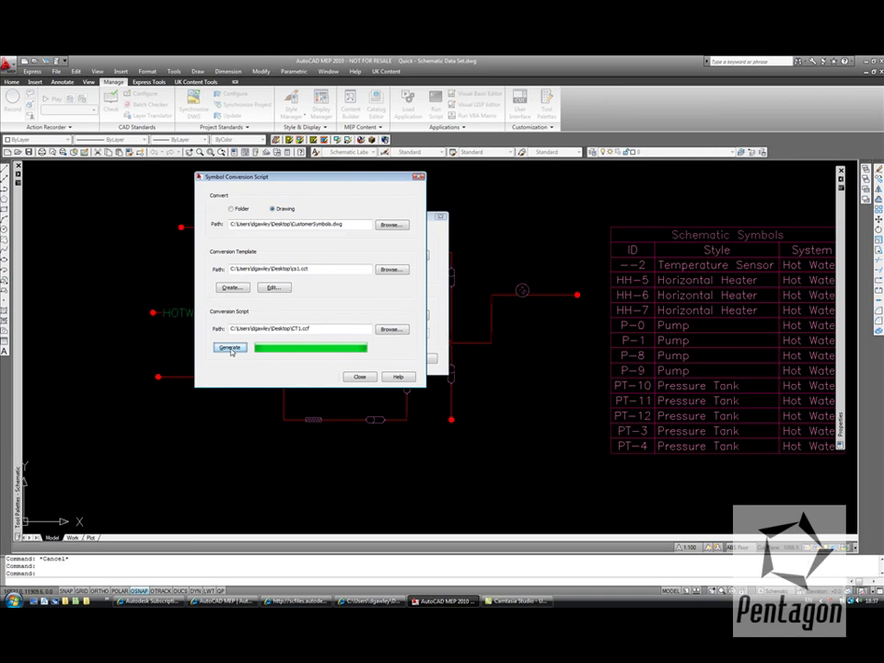
click(357, 378)
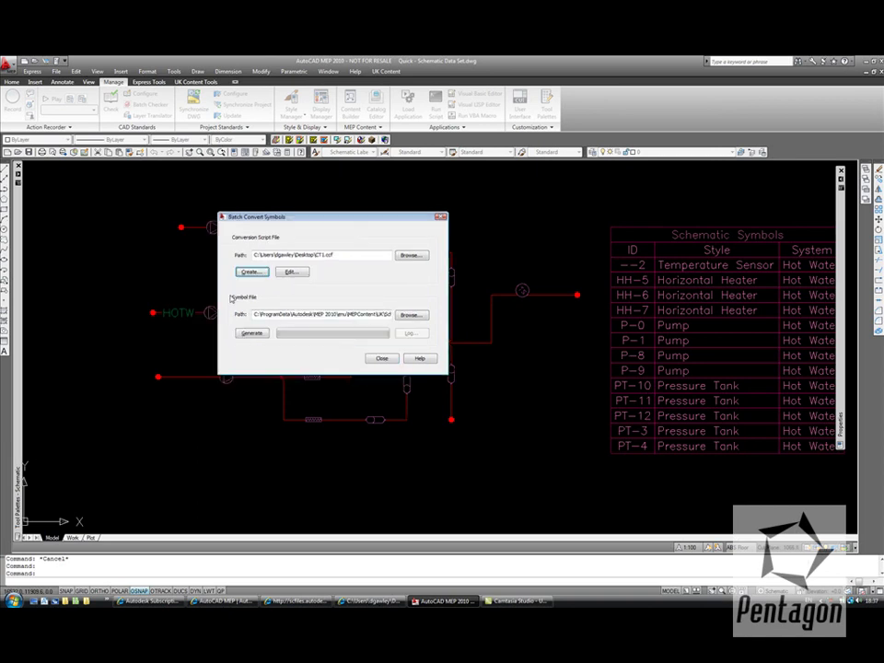
Start choosing the output symbol file's location and open the enu content folder
click(417, 317)
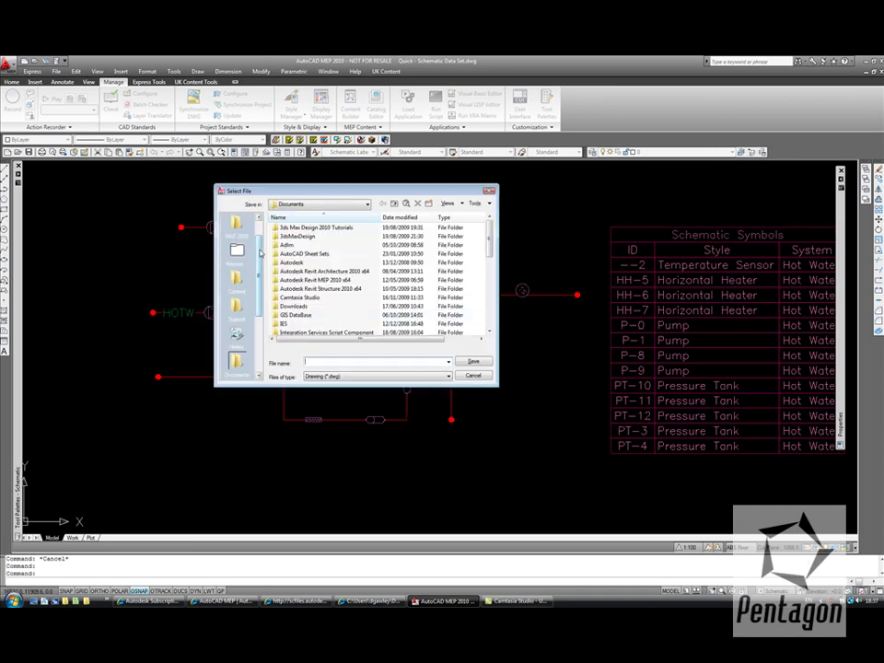
scroll(258, 253, up, 2)
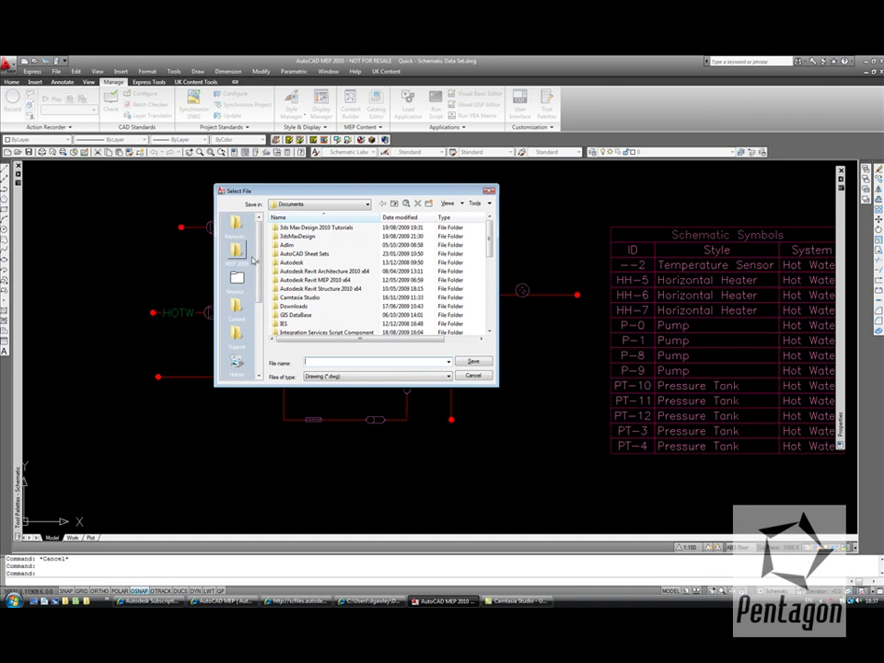
click(249, 257)
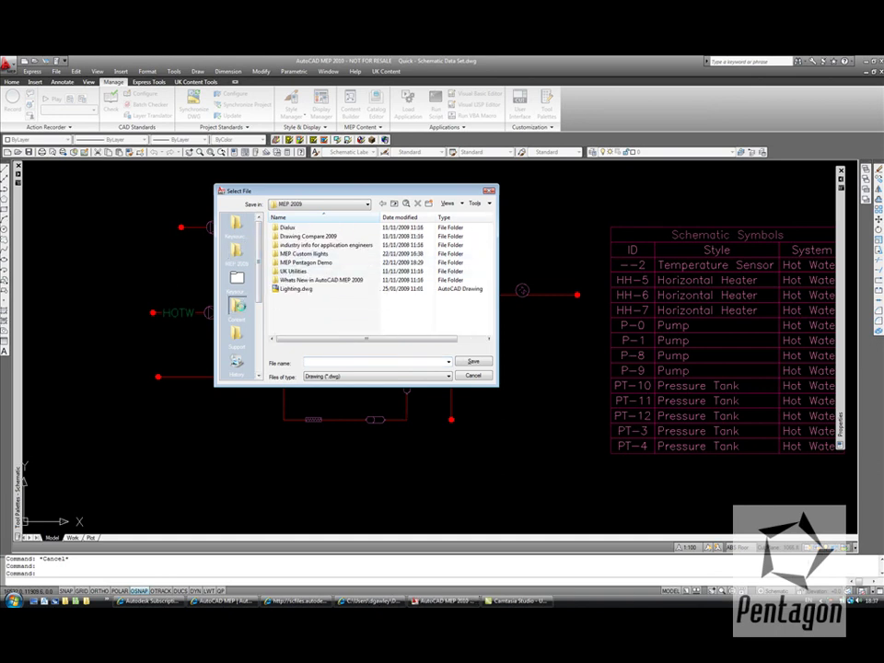
click(239, 309)
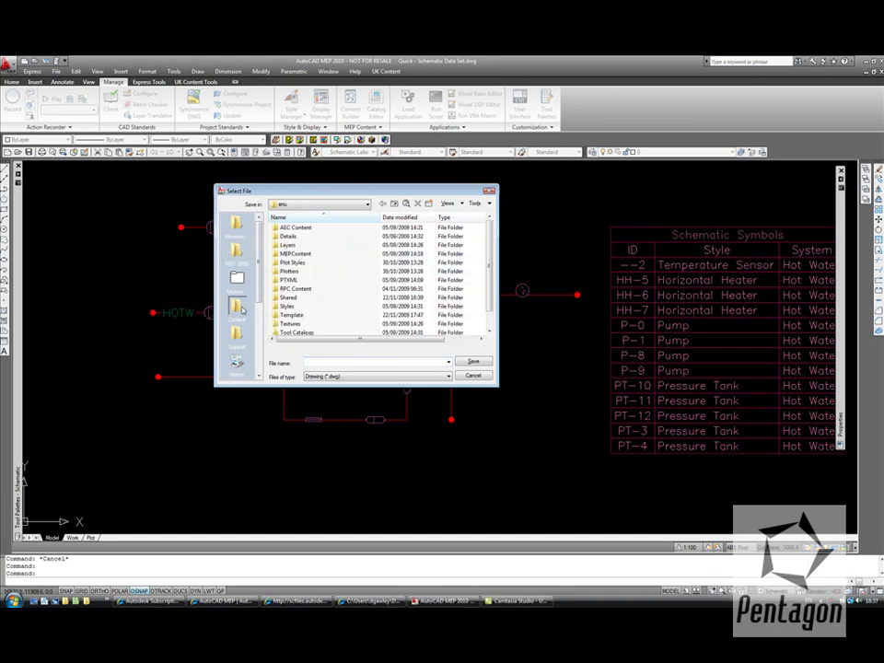
double_click(289, 308)
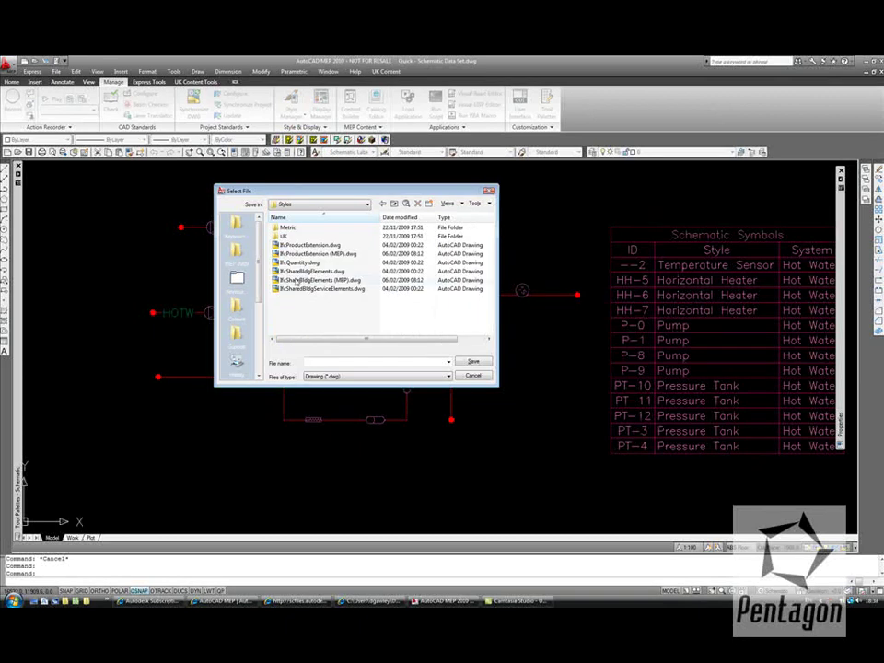
double_click(287, 236)
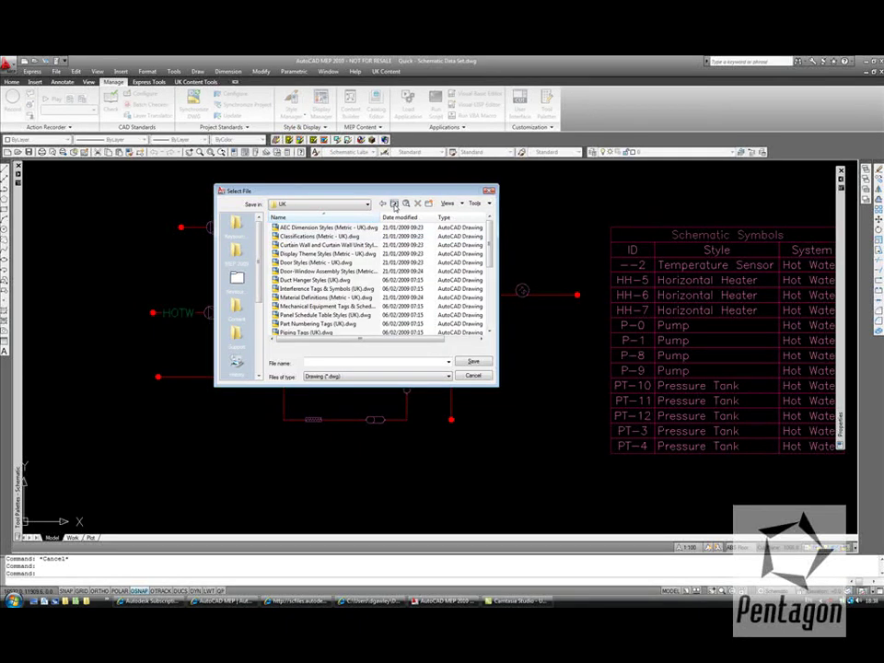
click(393, 203)
click(394, 203)
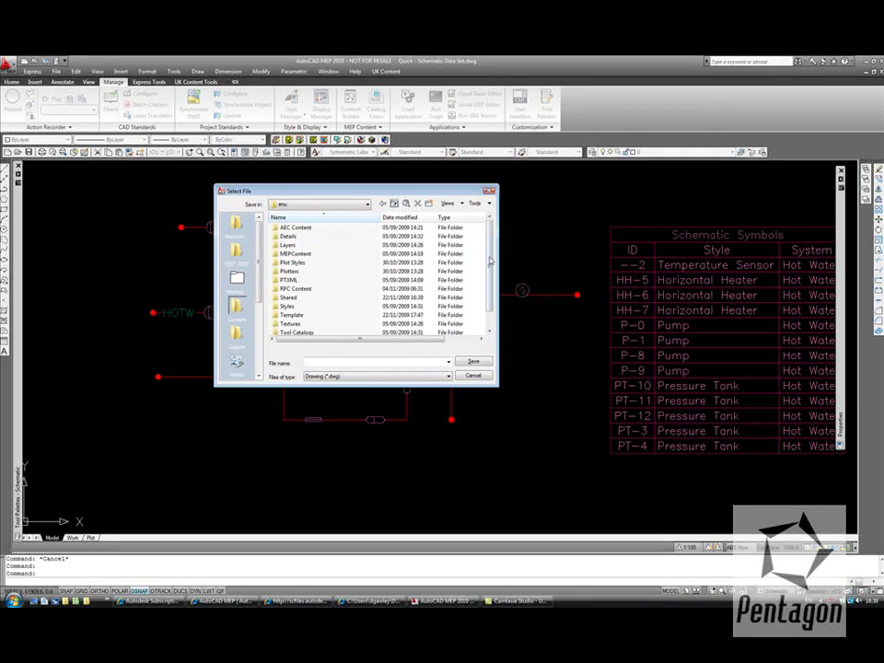
Save the symbol file as Customer Samples in the UK MEPContent Schematic folder and run the symbol conversion
scroll(483, 261, down, 1)
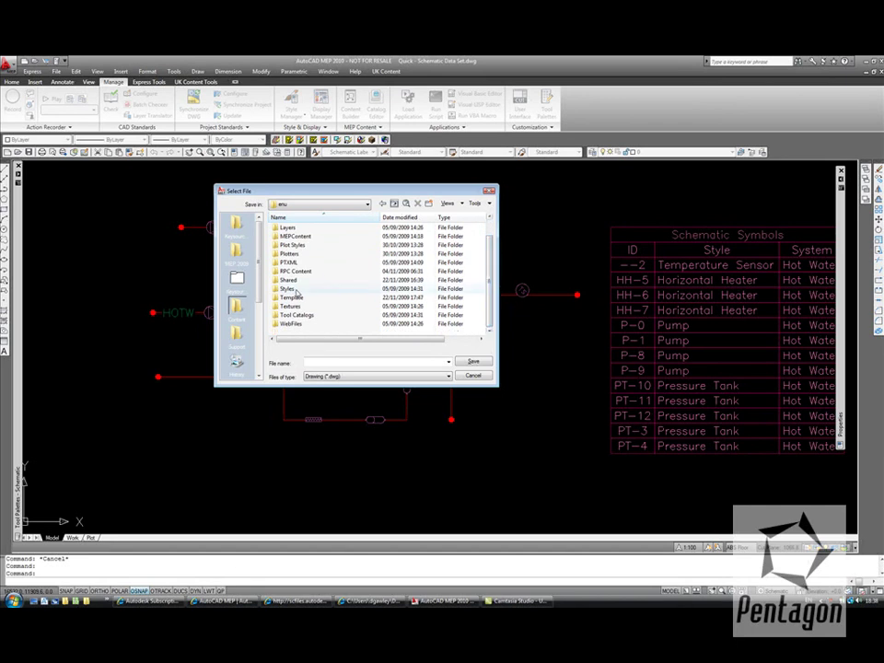
double_click(286, 234)
double_click(282, 230)
double_click(292, 289)
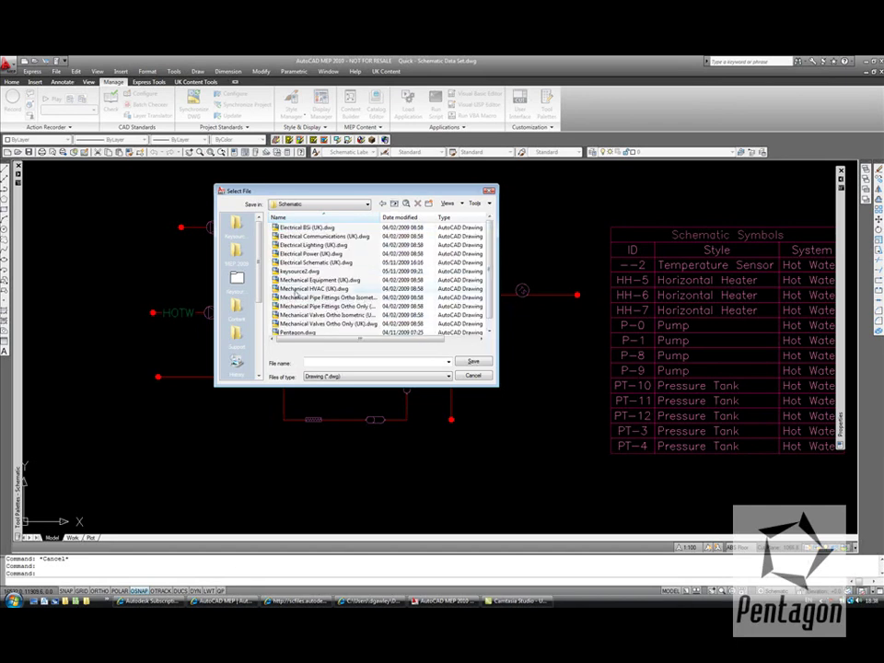
scroll(487, 319, down, 1)
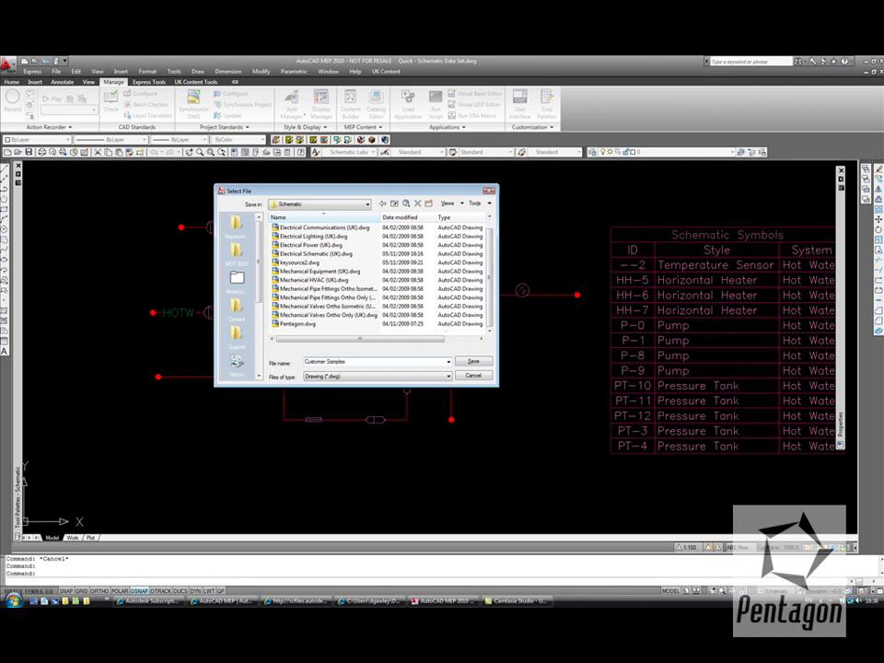
key(Return)
click(251, 333)
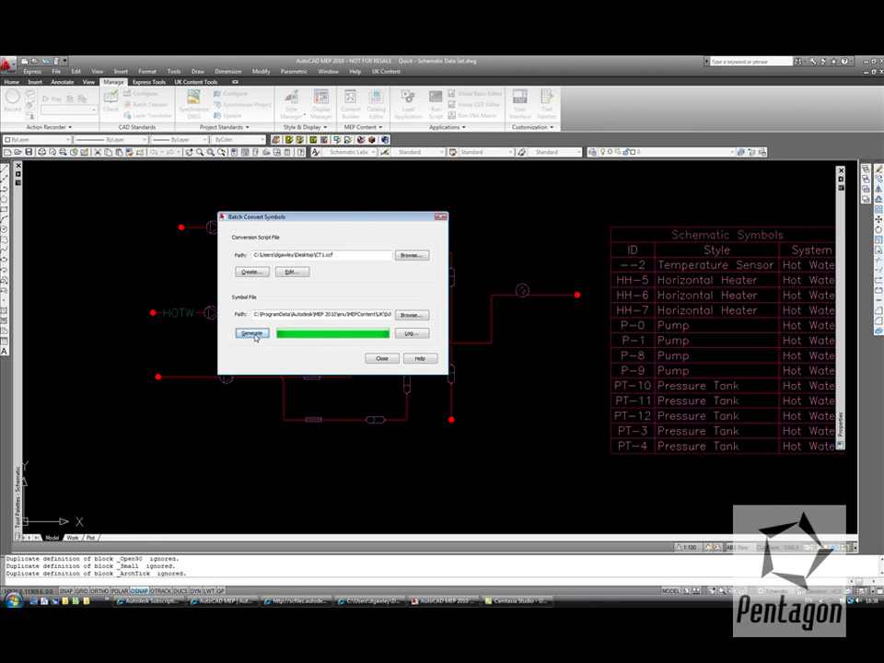
click(383, 360)
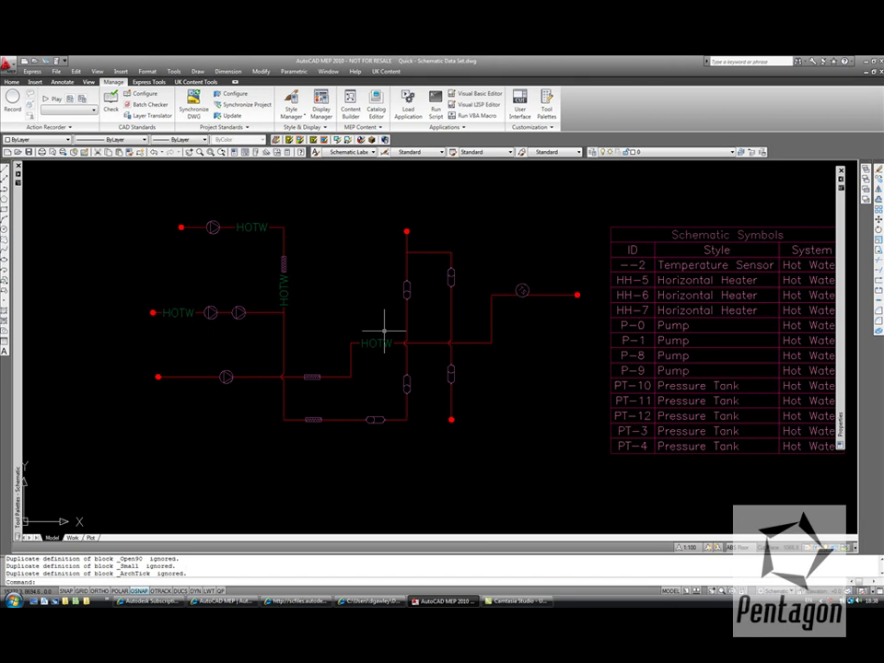
Create a new drawing from the Aecb Model (UK Ctb).dwt template
scroll(386, 348, down, 3)
middle_drag(323, 332, 342, 329)
click(56, 71)
click(72, 85)
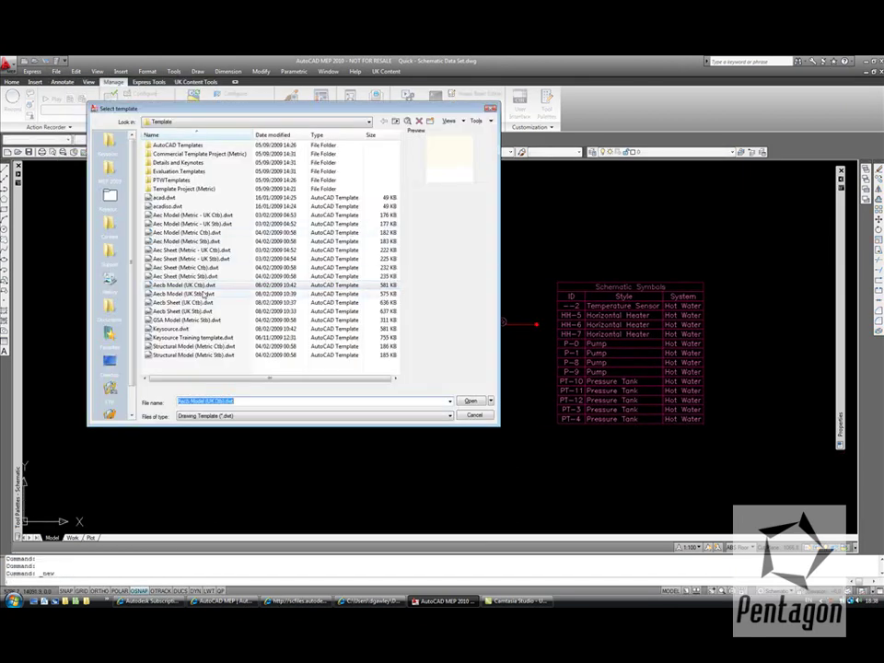
double_click(187, 286)
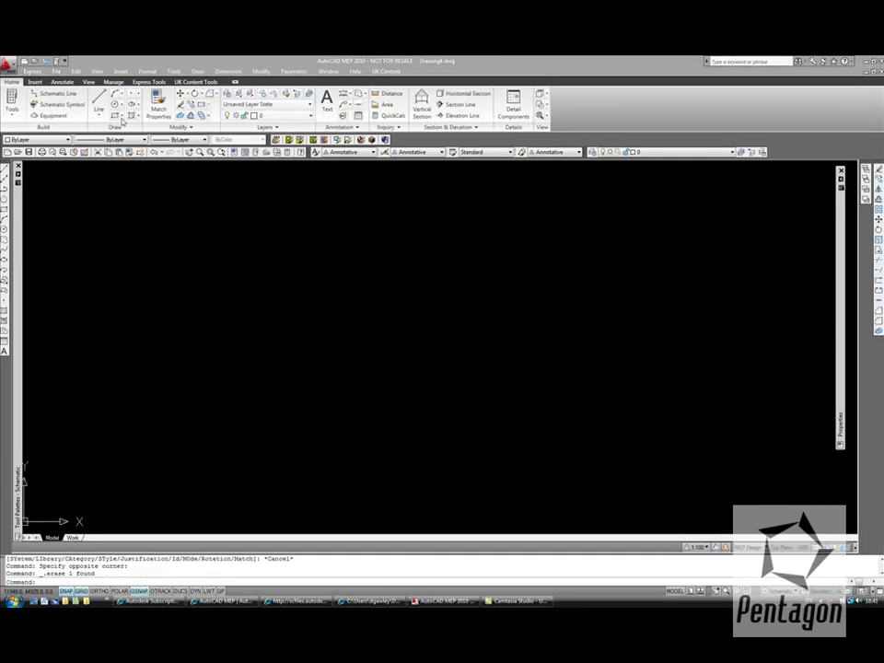
Draw a five-segment orthogonal schematic line that runs right, down, right, up and right across the empty drawing
click(174, 245)
click(149, 263)
click(57, 93)
click(158, 247)
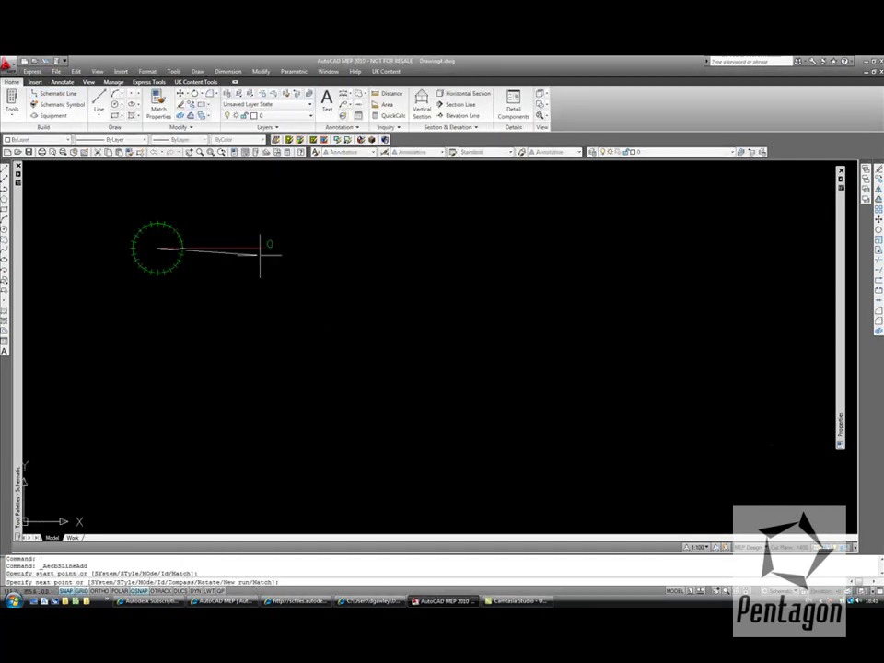
click(329, 248)
click(329, 400)
click(601, 400)
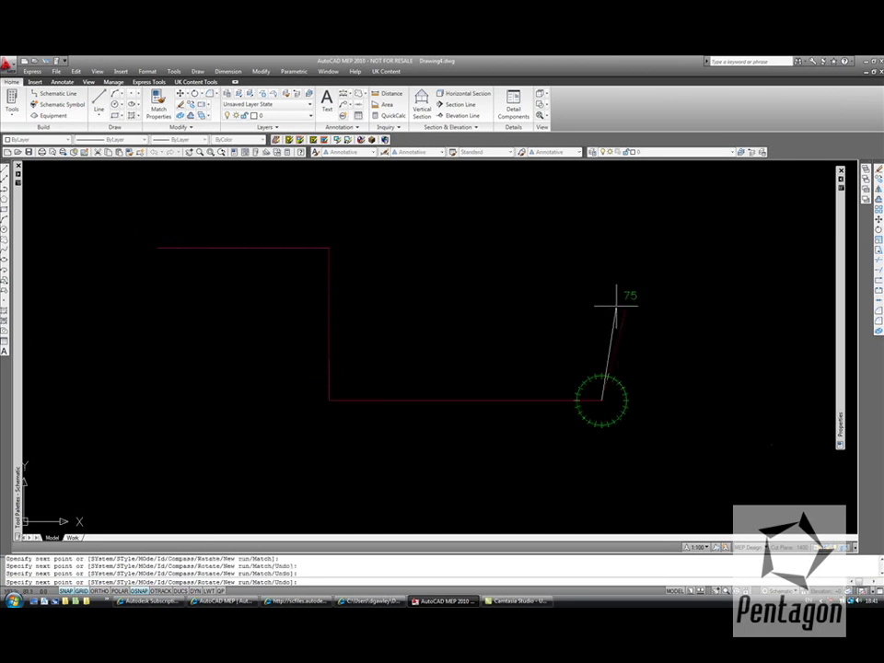
click(602, 307)
click(748, 307)
right_click(383, 308)
click(401, 315)
middle_drag(312, 273, 329, 287)
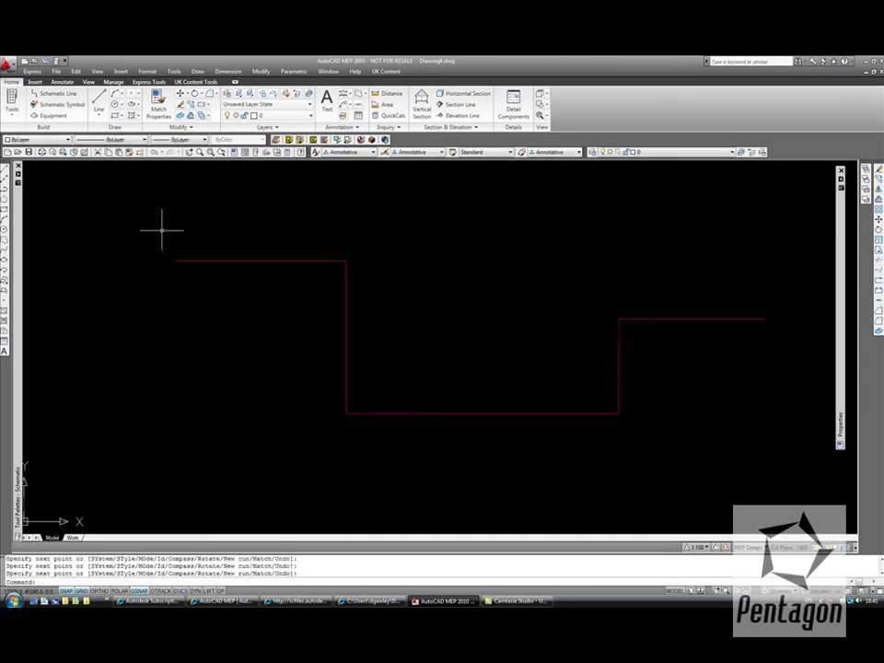
Start adding a schematic symbol and choose the Chiller style from the Customer Samples drawing file
click(57, 105)
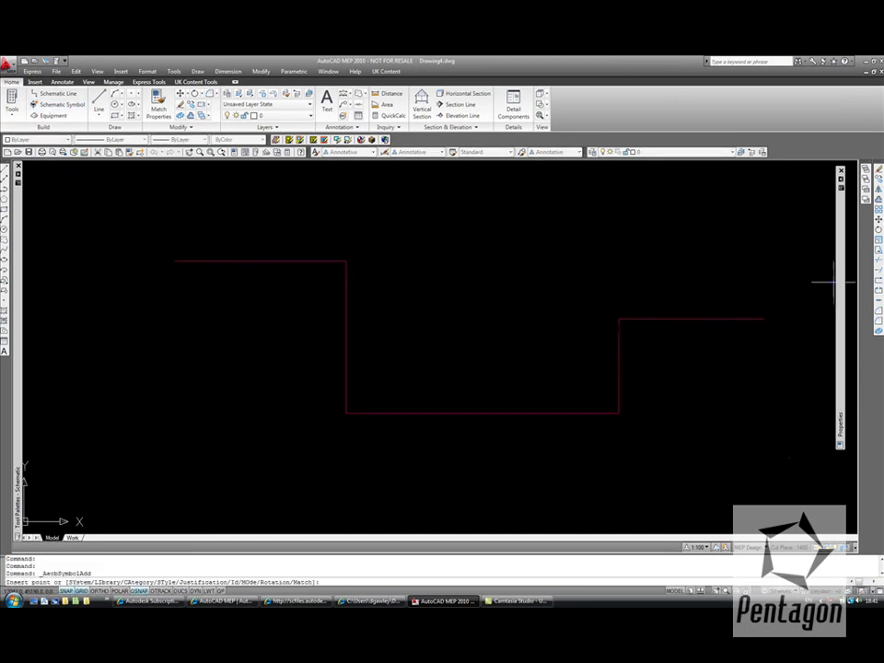
mouse_move(837, 289)
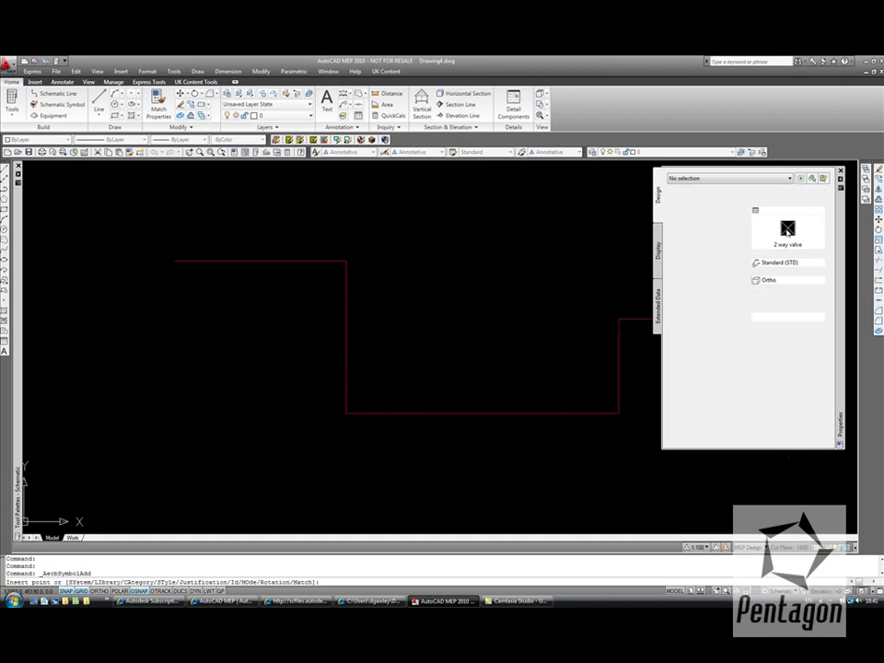
click(788, 233)
click(204, 166)
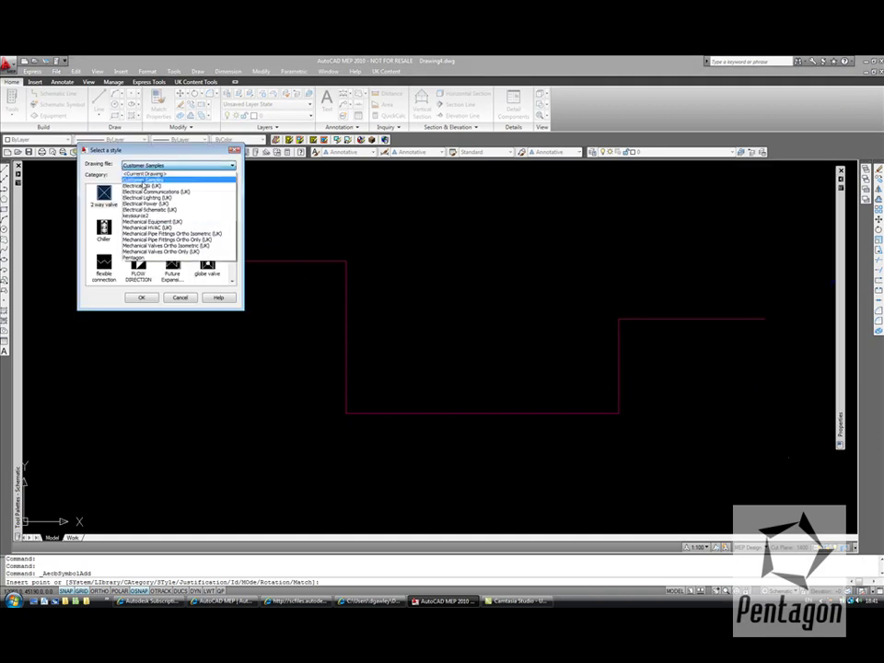
click(143, 180)
double_click(104, 227)
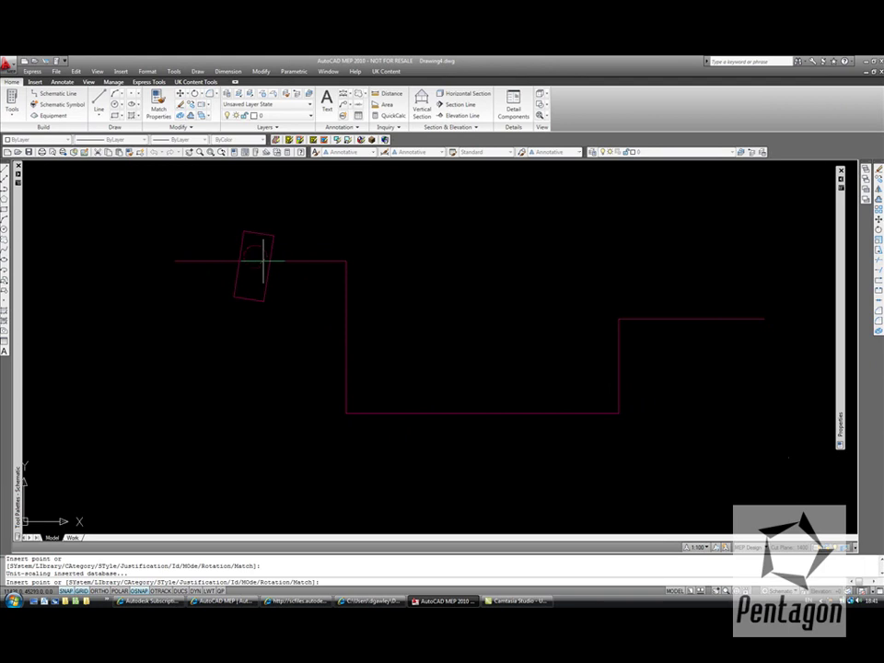
Place two Chiller symbols with Ortho on, one on the upper-left horizontal segment and one on the lower horizontal segment
click(263, 262)
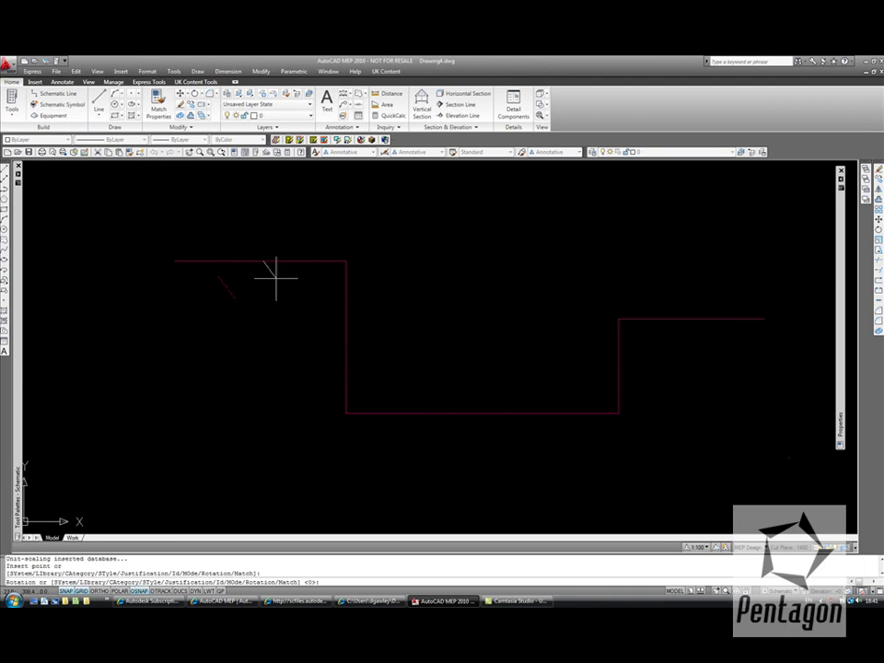
click(102, 592)
click(202, 461)
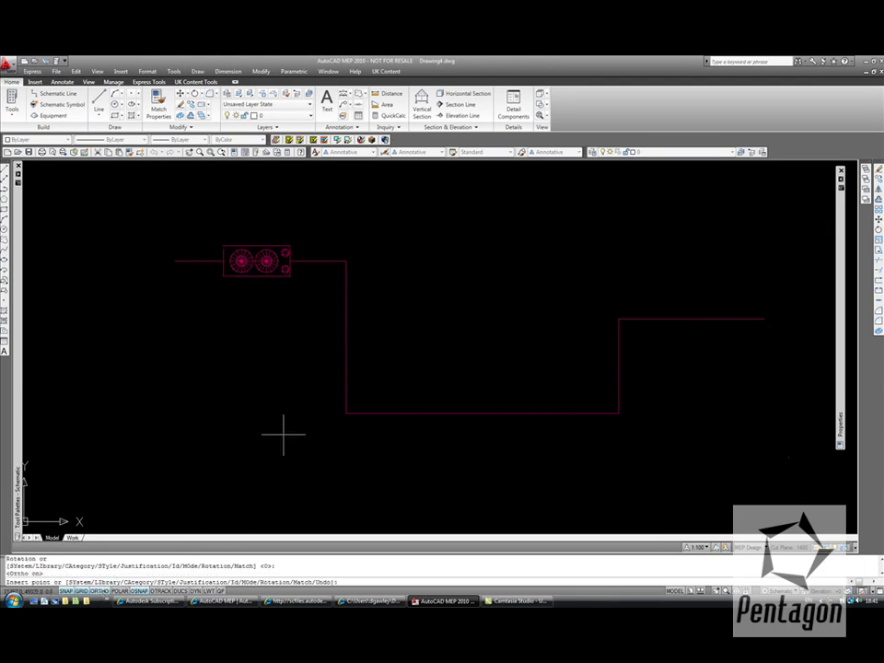
click(415, 413)
key(Return)
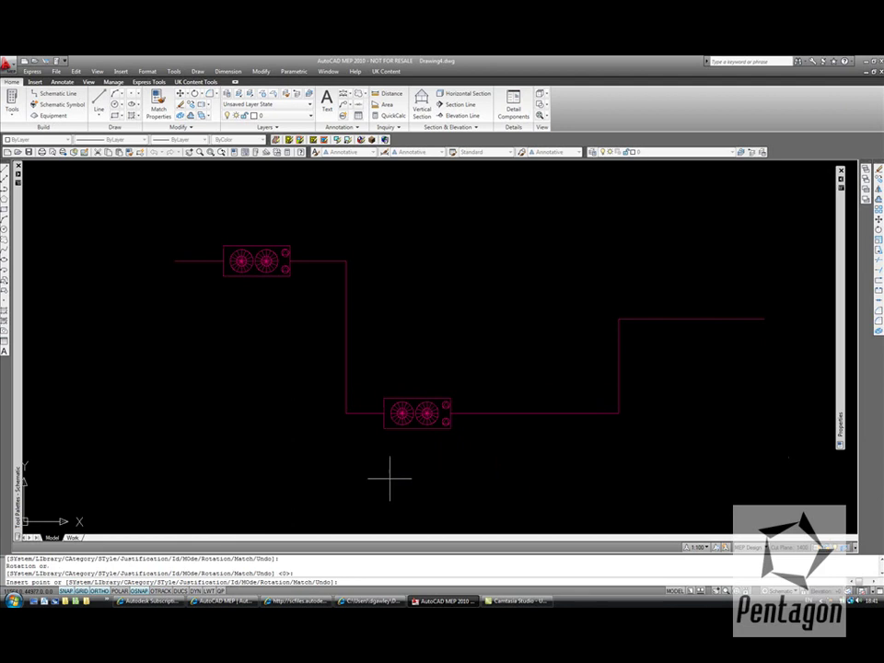
scroll(304, 295, up, 2)
key(Escape)
scroll(375, 296, down, 2)
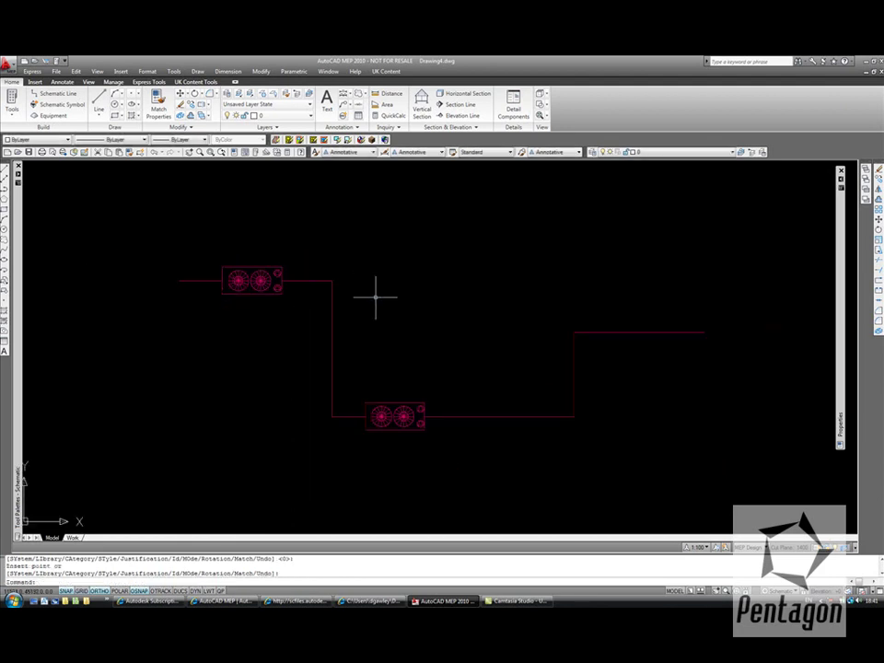
Start a new schematic line matching the existing one with Add Selected and set its mode to isometric
middle_drag(375, 309, 279, 327)
click(310, 368)
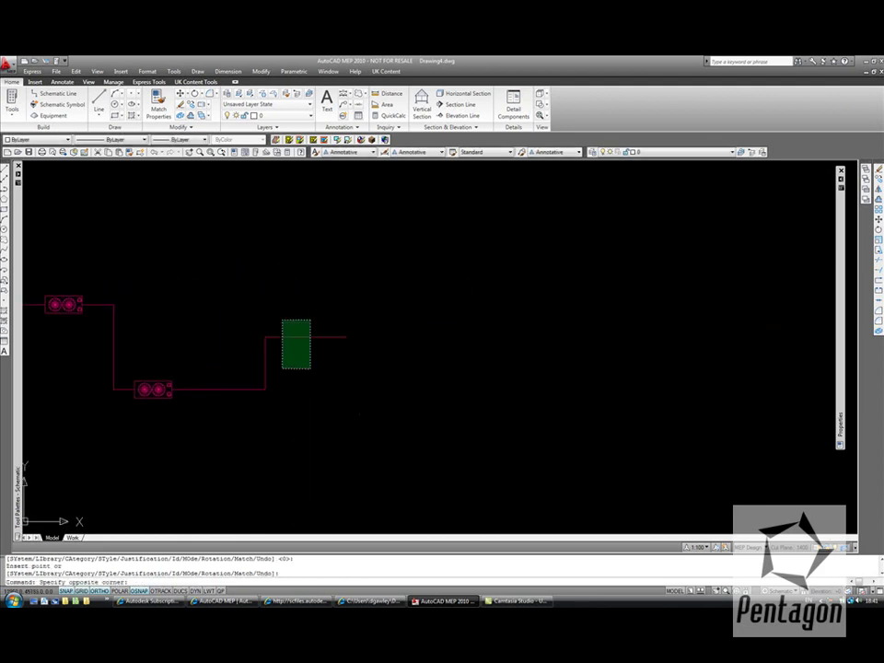
click(287, 331)
right_click(283, 322)
click(310, 406)
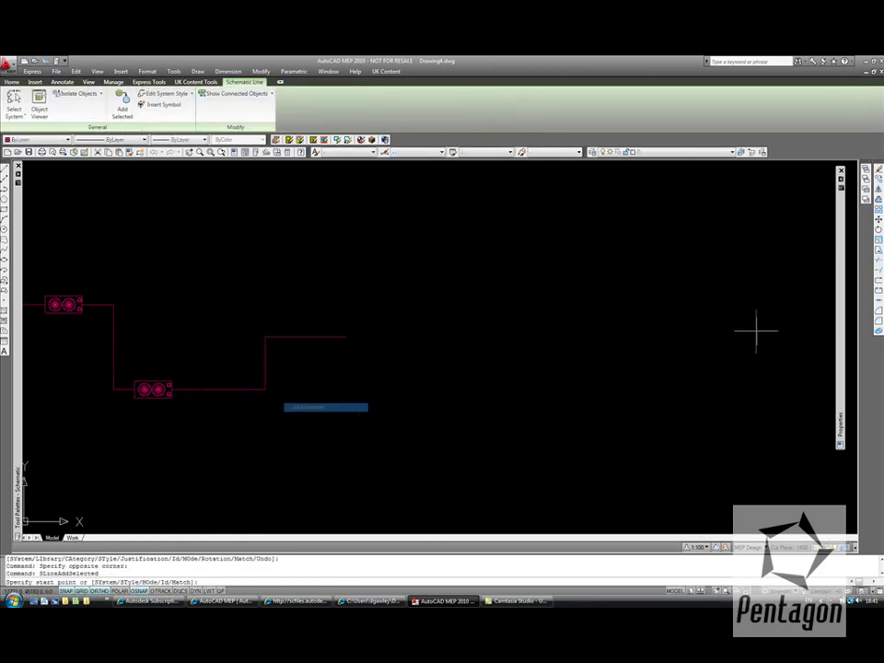
mouse_move(844, 274)
click(798, 255)
click(822, 255)
click(785, 272)
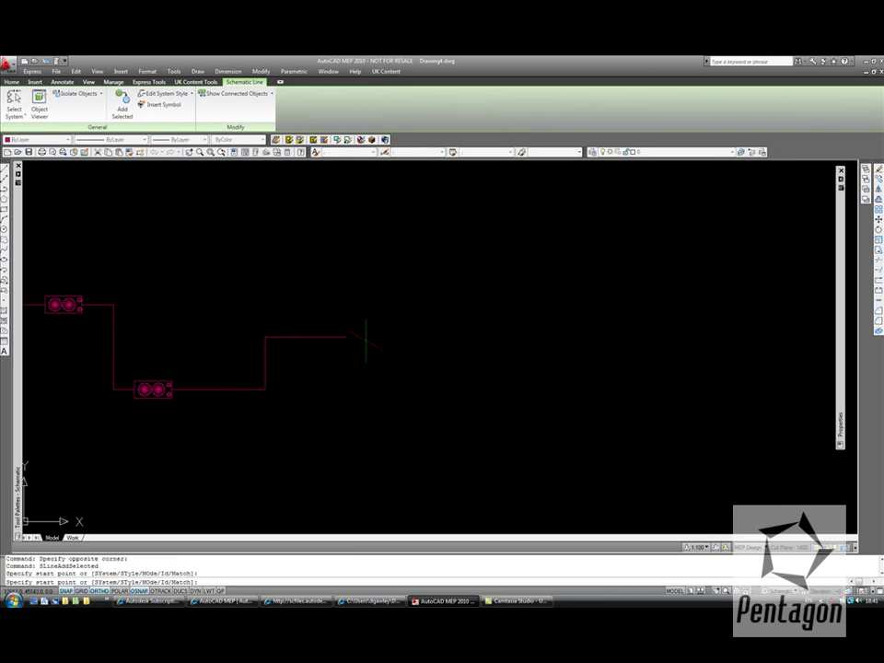
Draw a five-segment isometric schematic line beside the orthogonal run, switching isoplanes for the vertical and angled segments
middle_drag(309, 335, 219, 340)
click(342, 335)
click(394, 364)
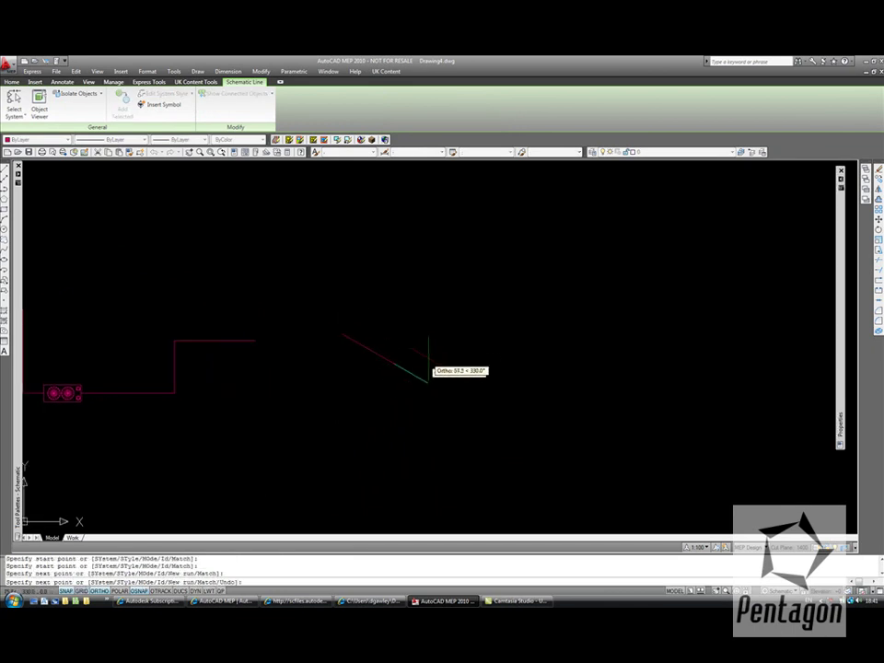
key(F5)
click(395, 322)
click(487, 299)
key(F5)
click(476, 337)
key(F5)
key(F5)
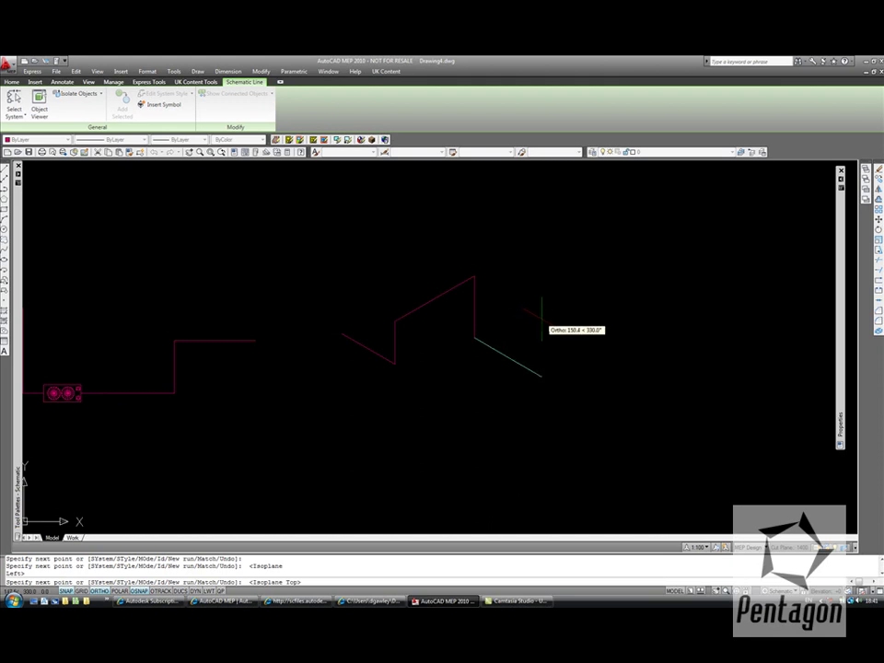
click(543, 317)
right_click(540, 312)
click(550, 316)
scroll(466, 322, up, 2)
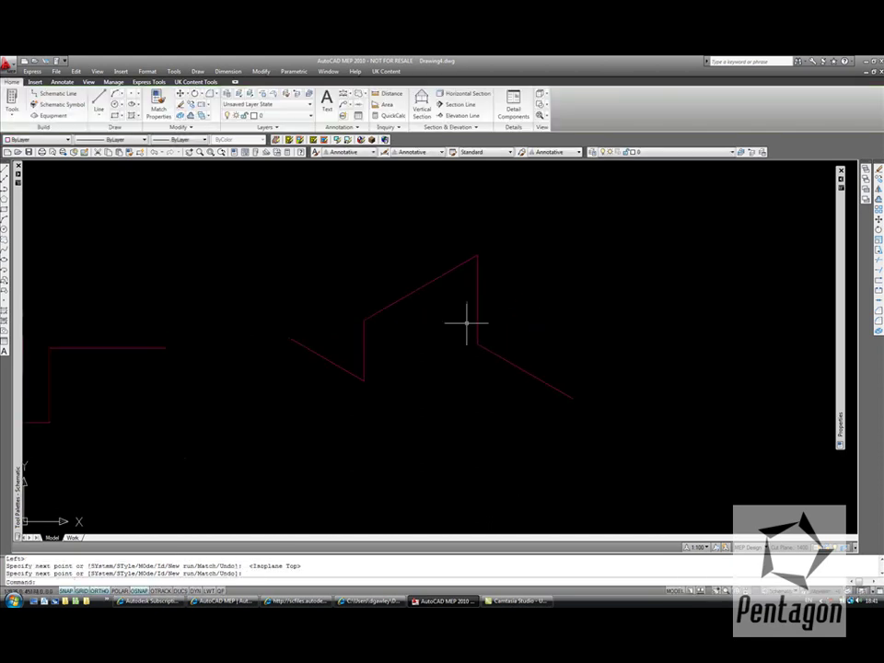
Add a Chiller schematic symbol with isometric orientation on the upper angled segment of the isometric line, rotated along that segment
click(61, 105)
mouse_move(839, 268)
click(788, 279)
click(787, 279)
click(786, 298)
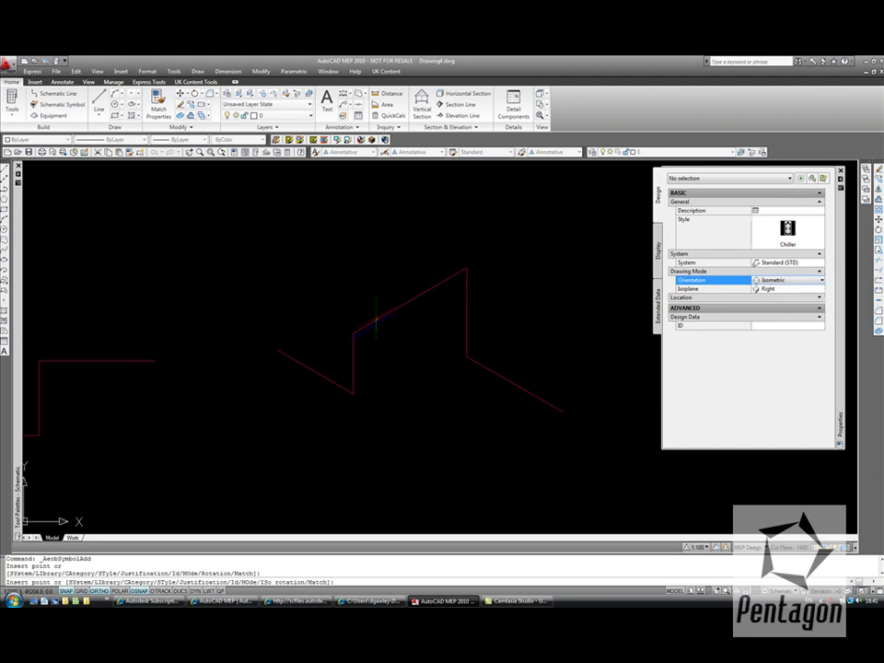
click(398, 305)
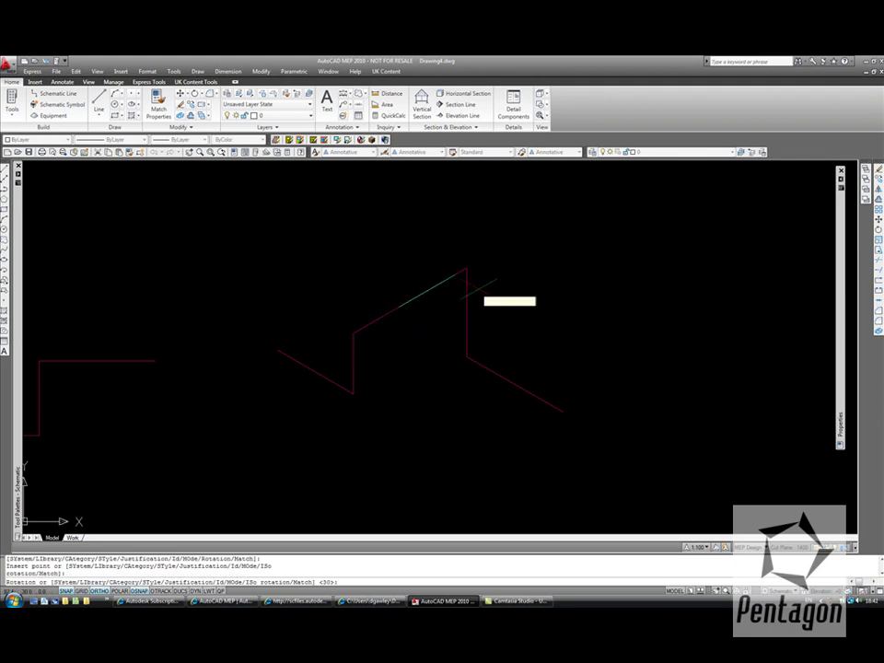
click(295, 263)
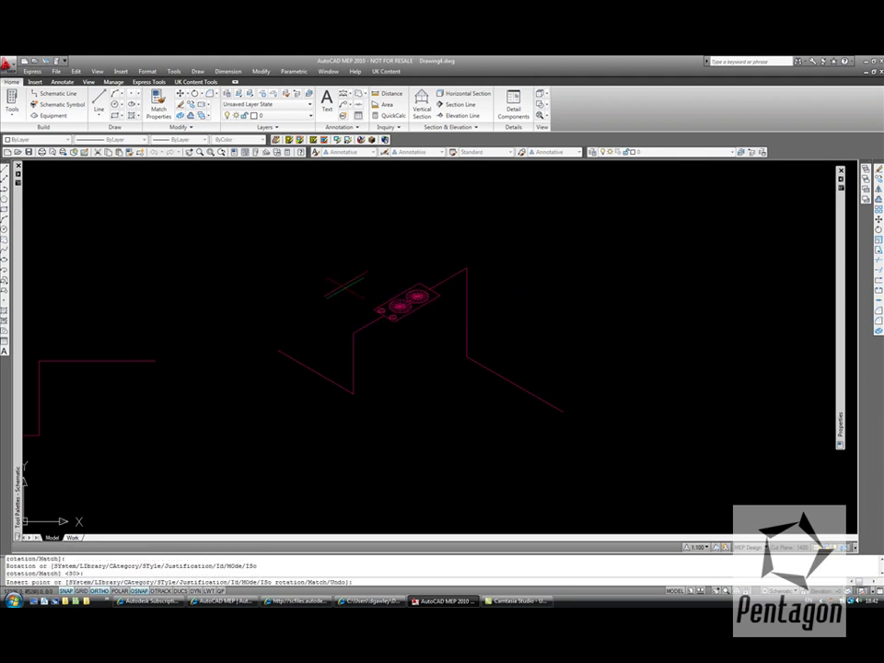
Place a second Chiller symbol on the last angled segment of the isometric line, using the Top isoplane, and end the command
click(490, 370)
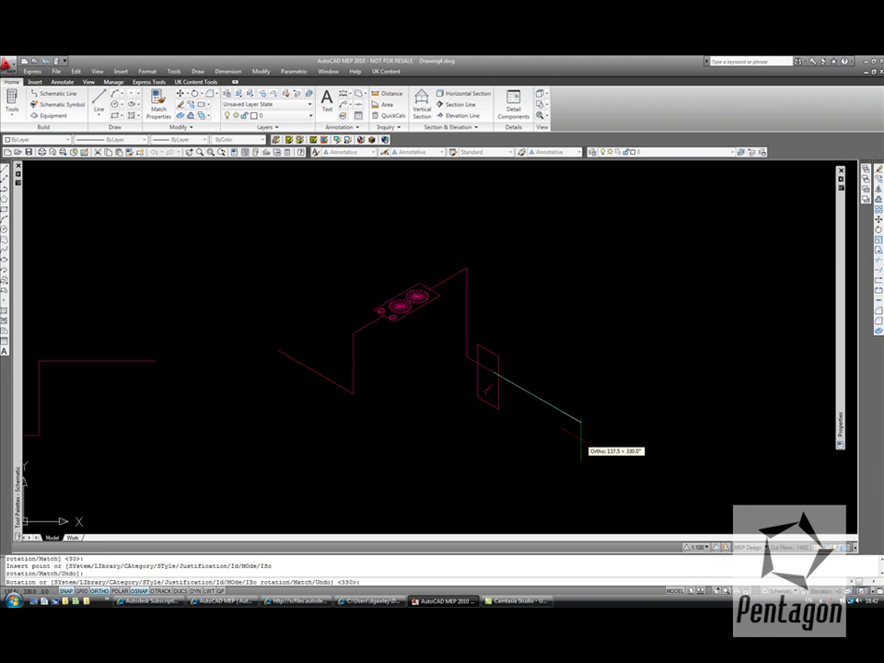
key(F5)
key(F5)
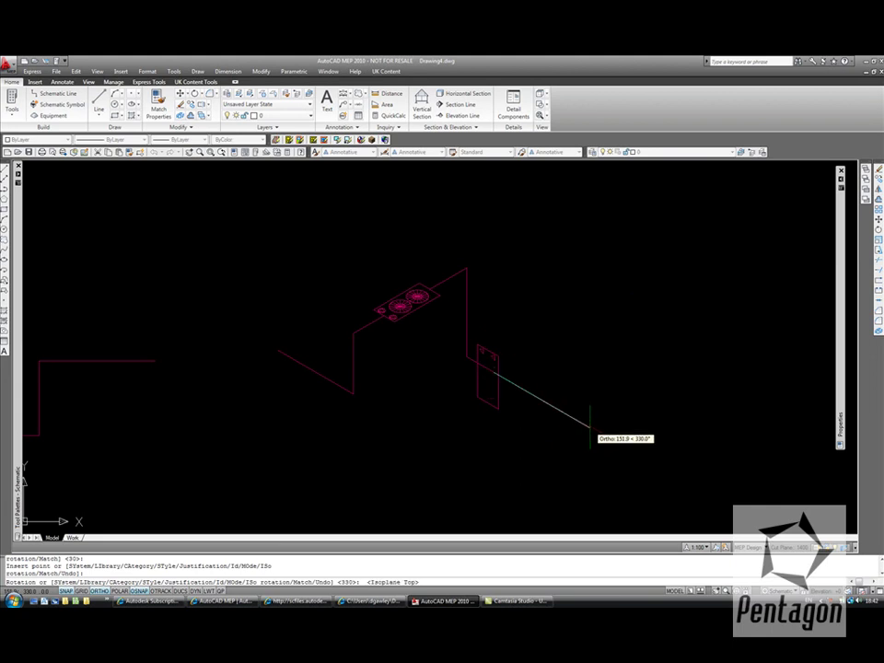
key(Return)
key(Escape)
scroll(573, 350, down, 2)
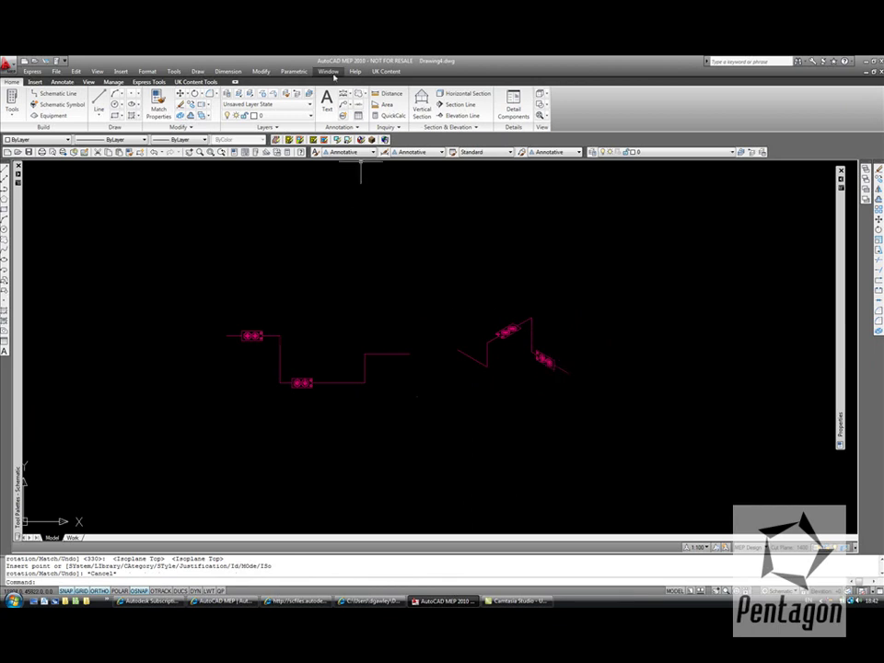
Tile the four open drawings and examine the CRAC unit schematic in 60129 - ME-001 and the electrical schematic in 60315 - EL-001
click(334, 72)
click(344, 142)
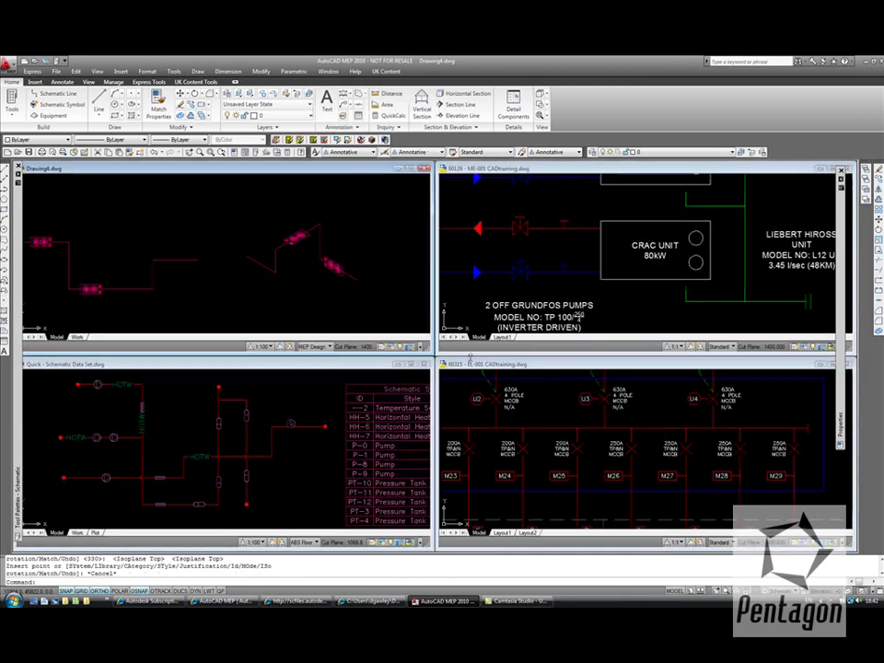
scroll(525, 292, down, 2)
mouse_move(525, 292)
middle_down()
mouse_move(535, 302)
mouse_move(664, 326)
middle_up()
click(568, 445)
scroll(567, 444, down, 1)
middle_drag(542, 448, 581, 457)
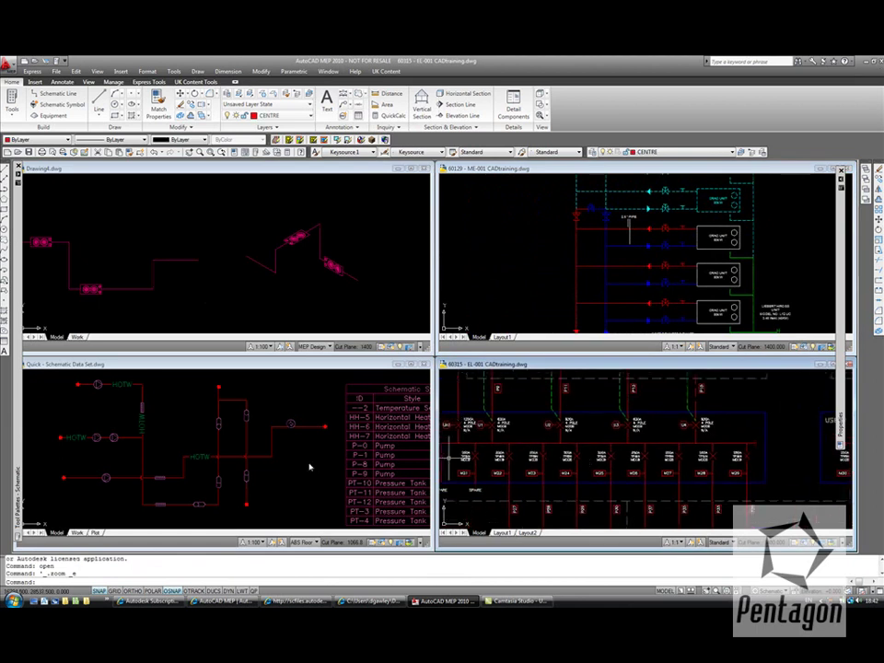
Examine the hot water lines in the Quick - Schematic Data Set drawing and the Chiller symbol on the orthogonal line in Drawing4
click(316, 466)
mouse_move(319, 462)
middle_down()
mouse_move(268, 463)
mouse_move(355, 469)
middle_up()
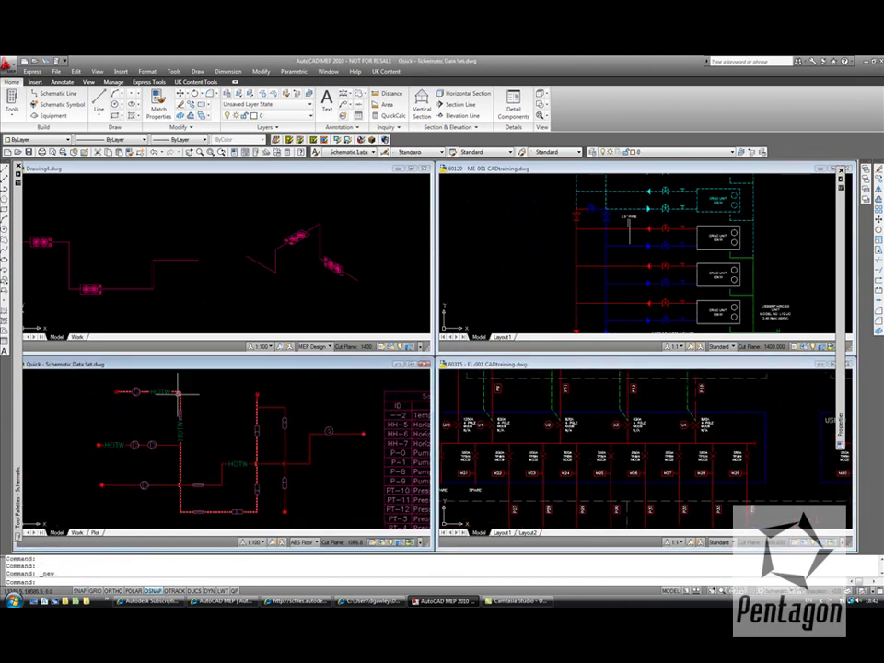
scroll(182, 394, up, 2)
click(138, 291)
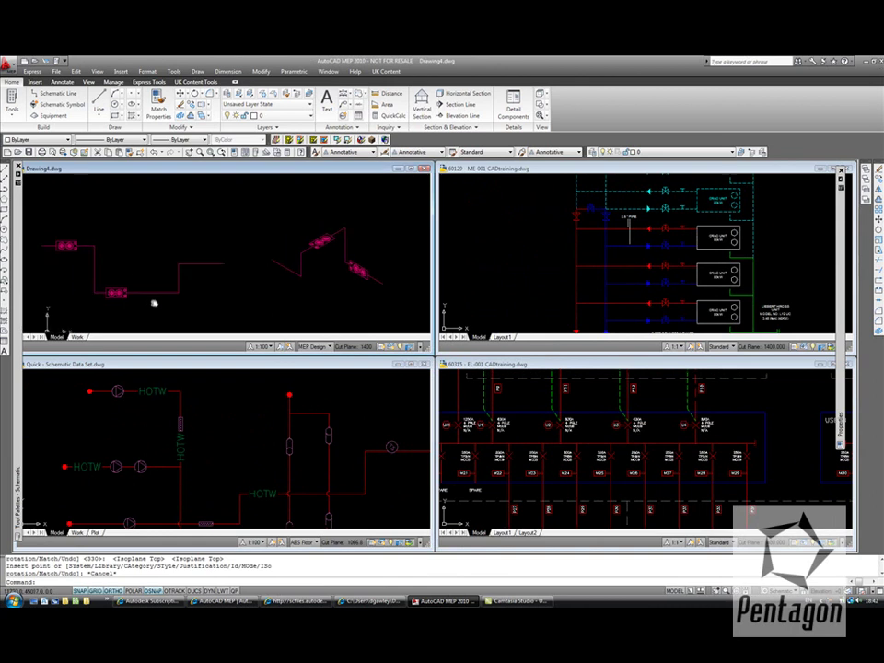
middle_drag(131, 300, 216, 304)
scroll(126, 249, up, 3)
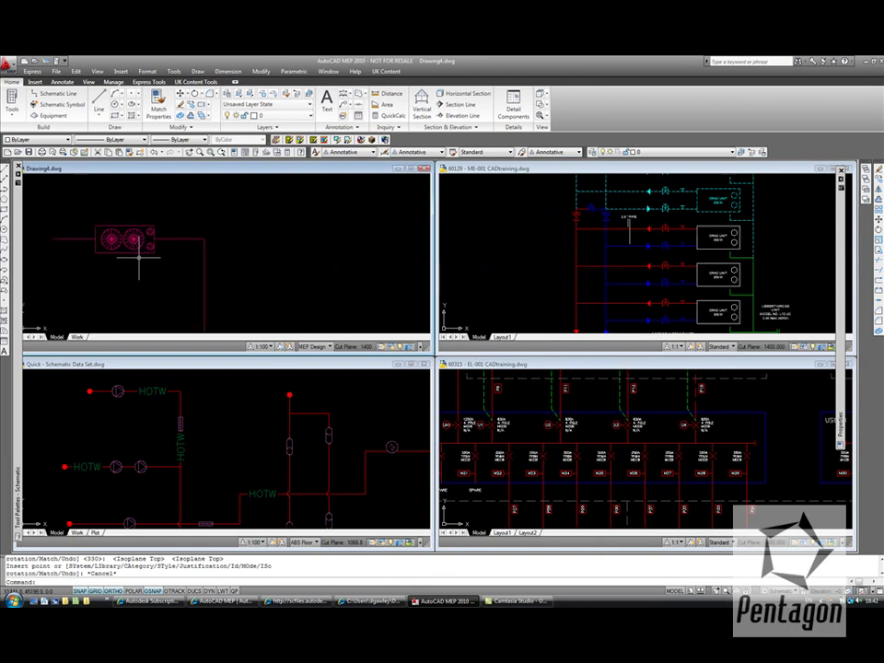